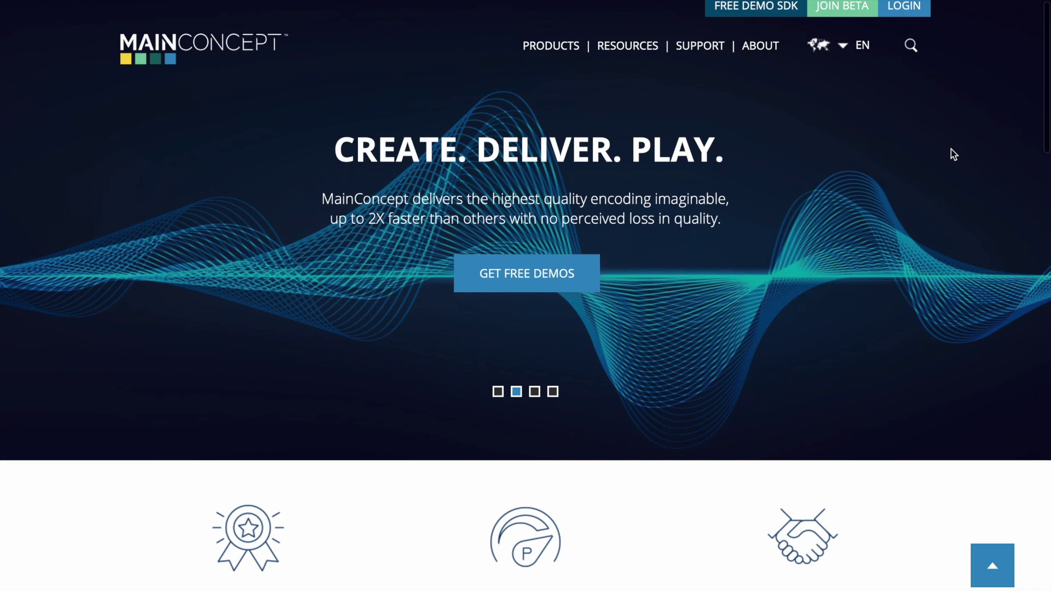
Open the MainConcept Live Encoder page under Live Transcoding and scroll through its feature descriptions
{"action": "mouse_move", "coordinate": [570, 52]}
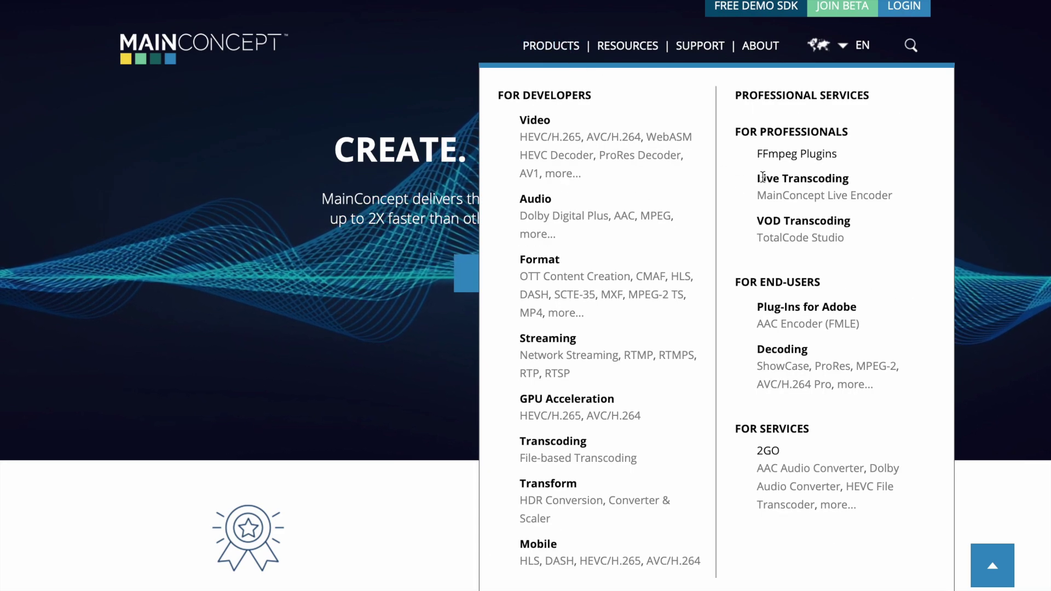
{"action": "left_click", "coordinate": [786, 196]}
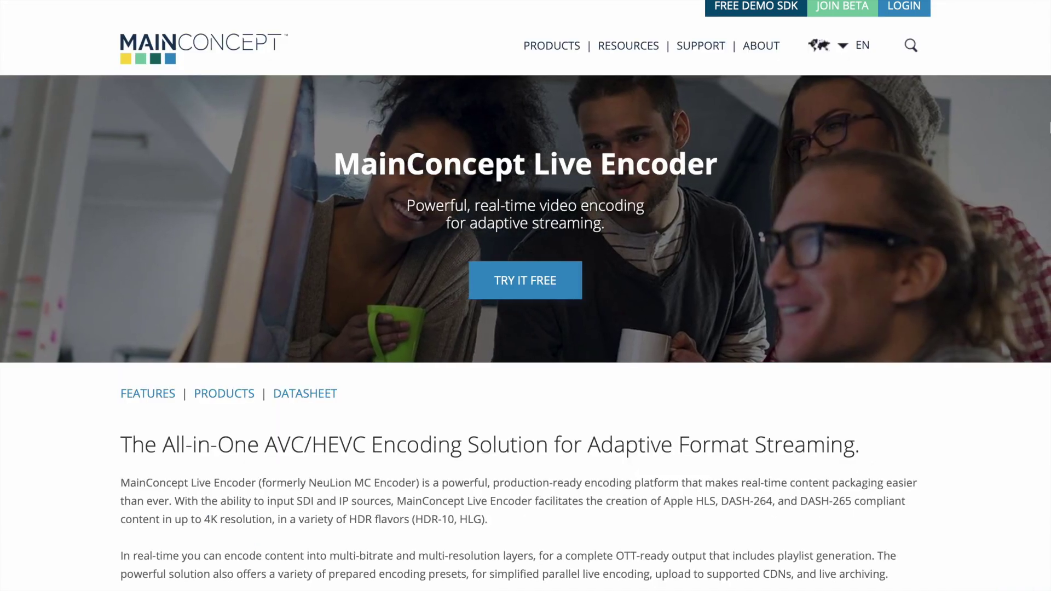
{"action": "scroll", "coordinate": [871, 181], "scroll_direction": "down", "scroll_amount": 1}
{"action": "scroll", "coordinate": [525, 328], "scroll_direction": "down", "scroll_amount": 3}
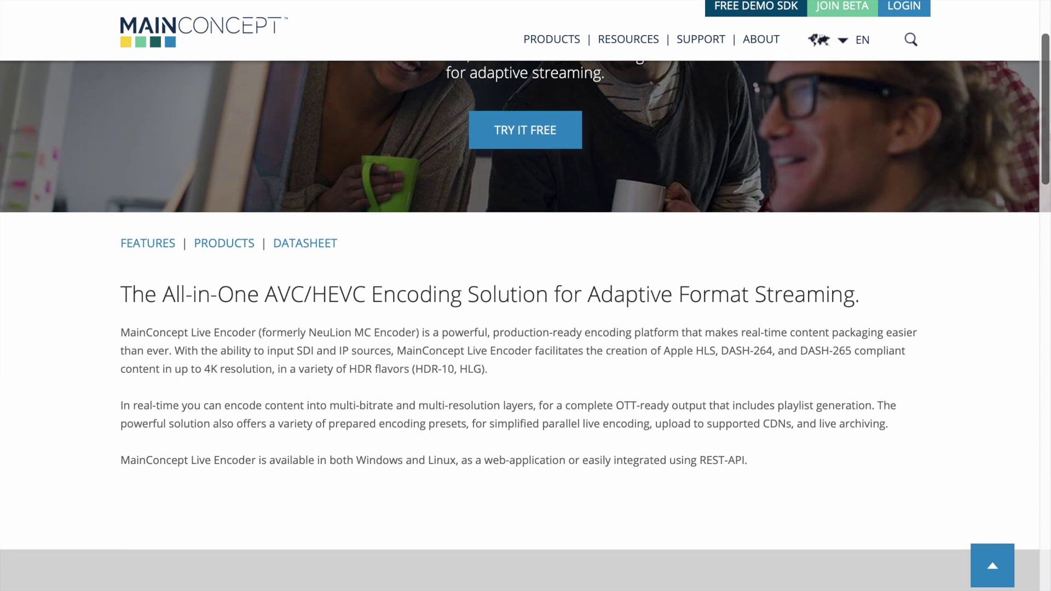
{"action": "scroll", "coordinate": [526, 328], "scroll_direction": "down", "scroll_amount": 3}
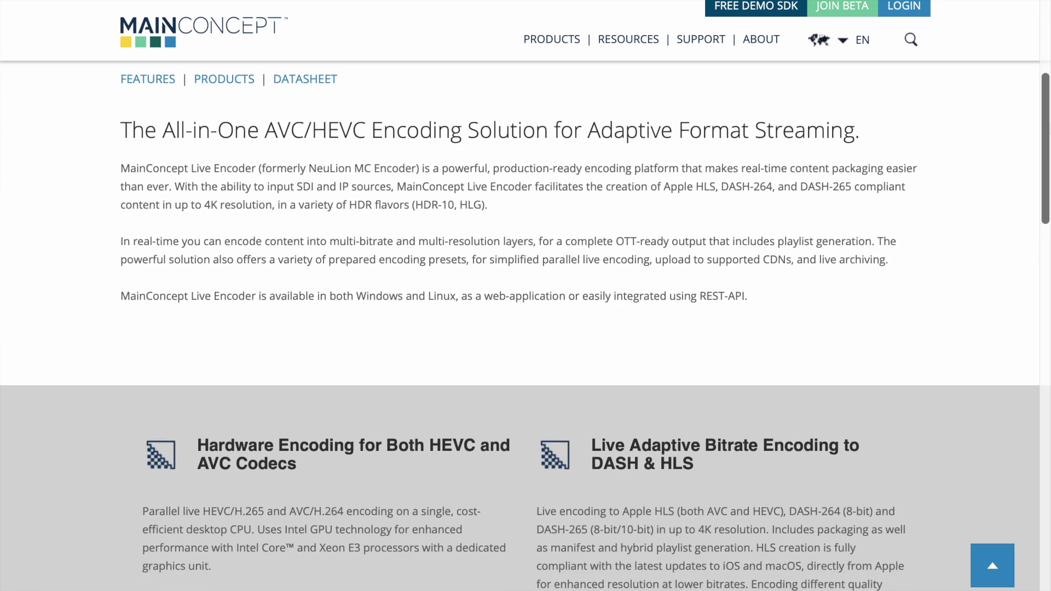
{"action": "scroll", "coordinate": [525, 328], "scroll_direction": "down", "scroll_amount": 3}
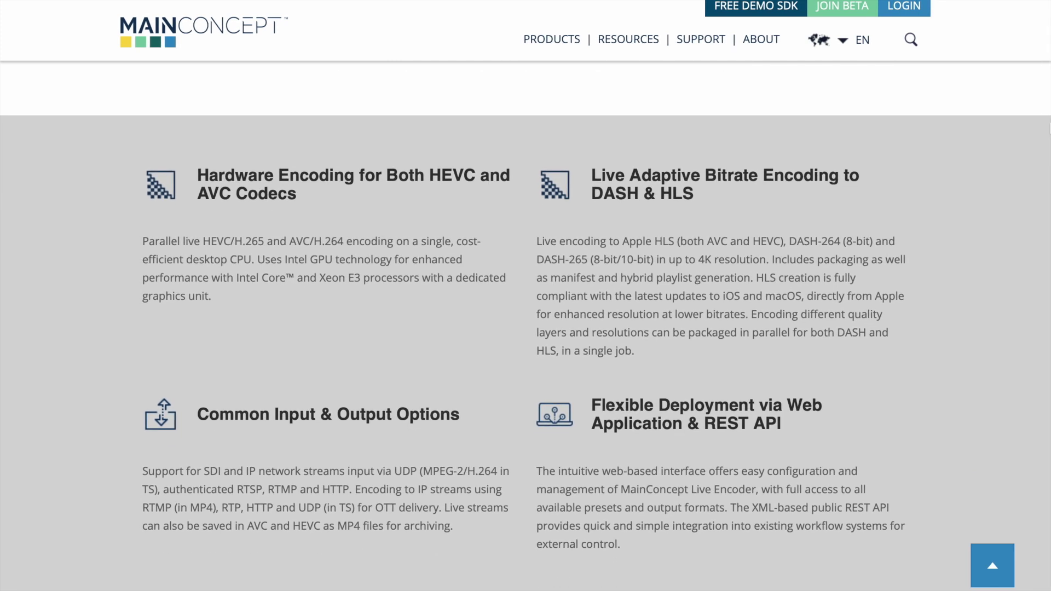
{"action": "scroll", "coordinate": [525, 329], "scroll_direction": "up", "scroll_amount": 2}
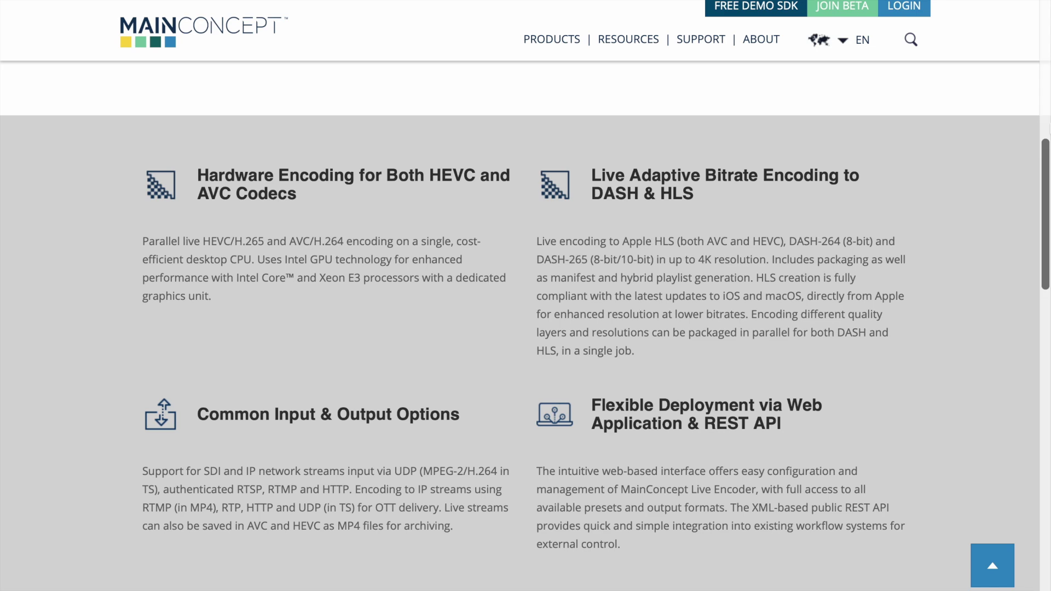
{"action": "scroll", "coordinate": [526, 328], "scroll_direction": "up", "scroll_amount": 3}
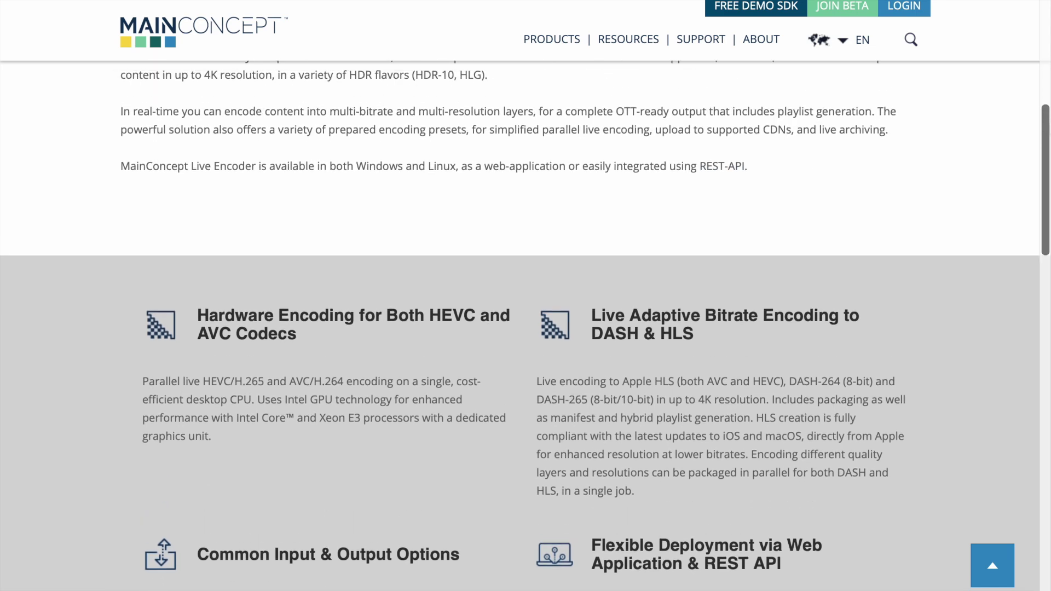
{"action": "scroll", "coordinate": [525, 329], "scroll_direction": "up", "scroll_amount": 3}
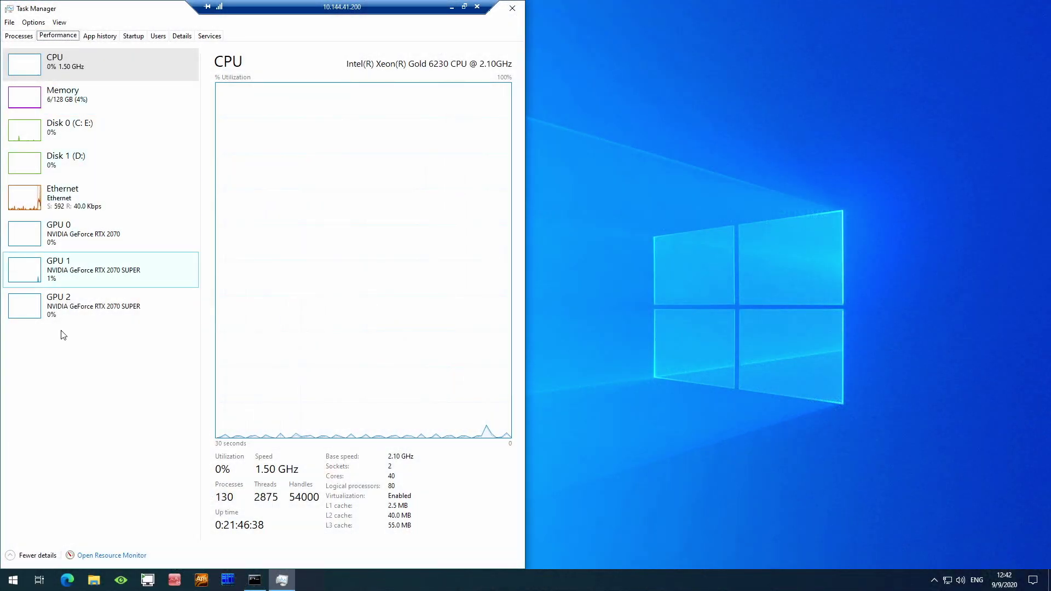
Launch Google Chrome and load the local Live Encoder interface at 127.0.0.1:8080
{"action": "left_click", "coordinate": [13, 579]}
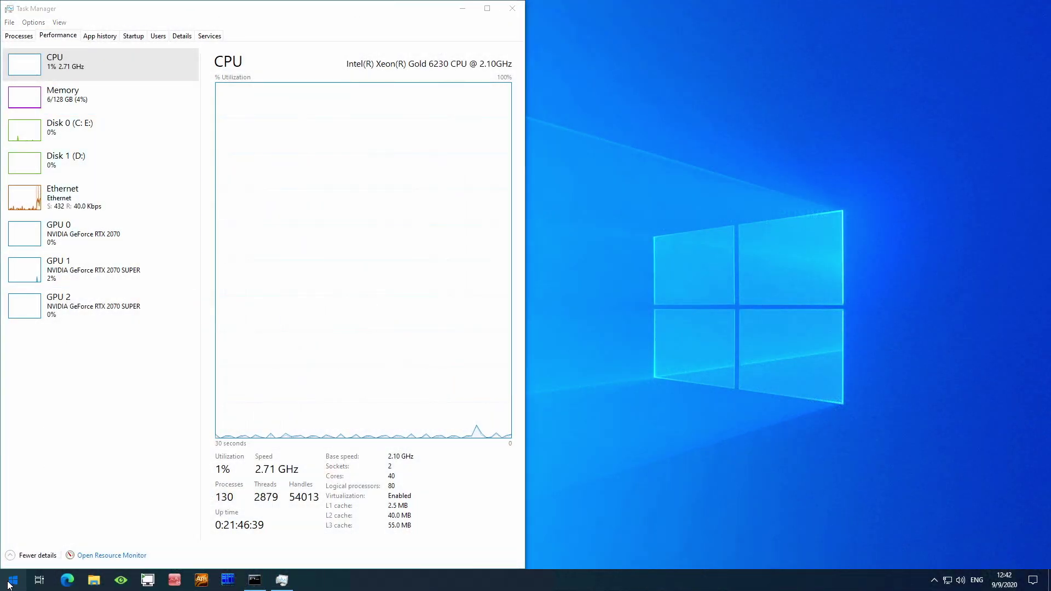
{"action": "left_click", "coordinate": [205, 350]}
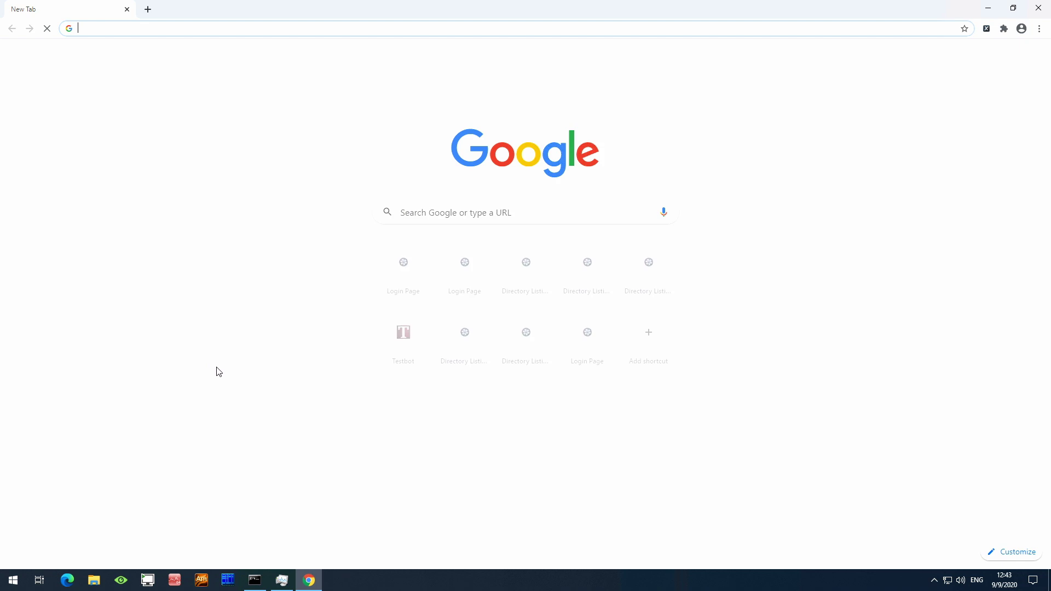
{"action": "type", "text": "12"}
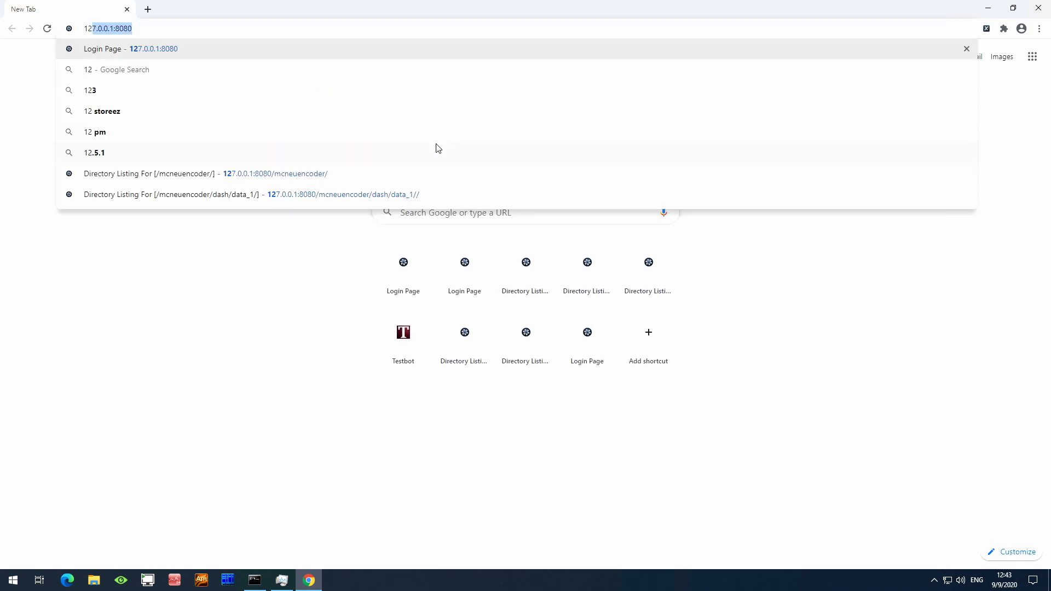
{"action": "key", "text": "Return"}
Log in to the web interface and open Job1's Sources section
{"action": "left_click", "coordinate": [537, 270]}
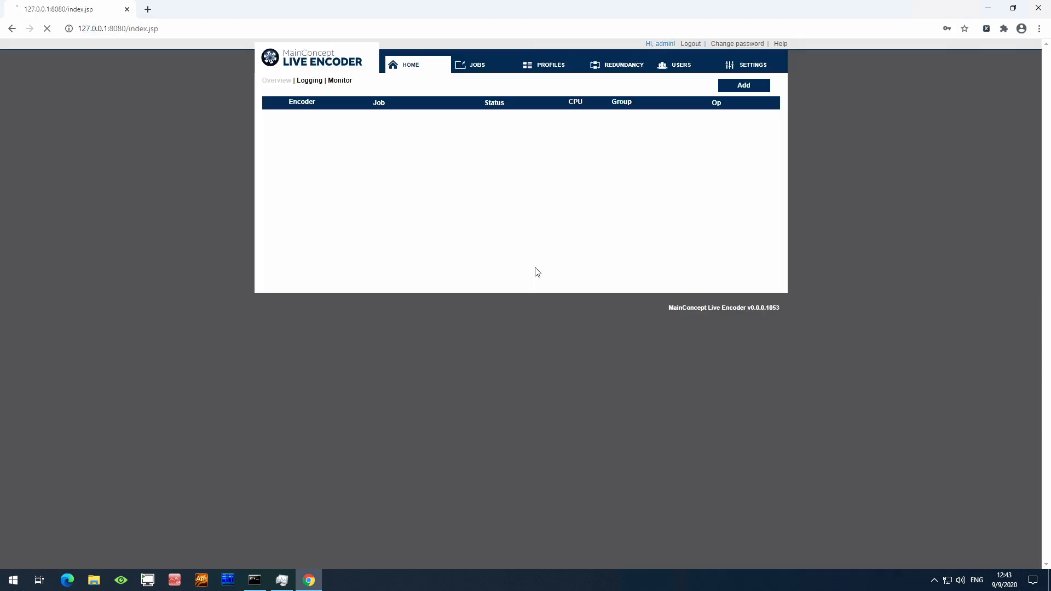
{"action": "left_click", "coordinate": [529, 125]}
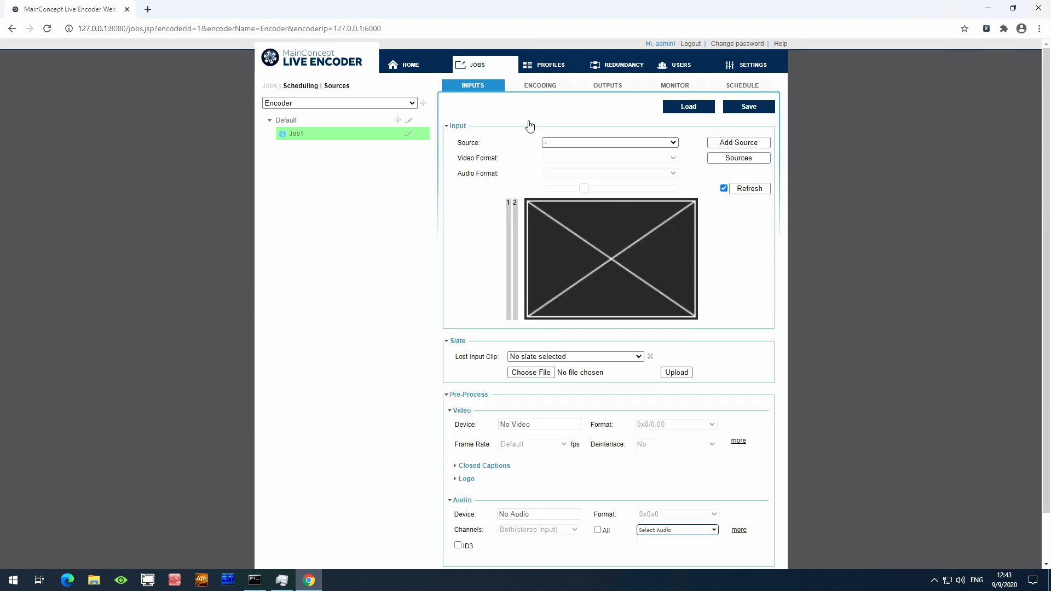
{"action": "left_click", "coordinate": [739, 160]}
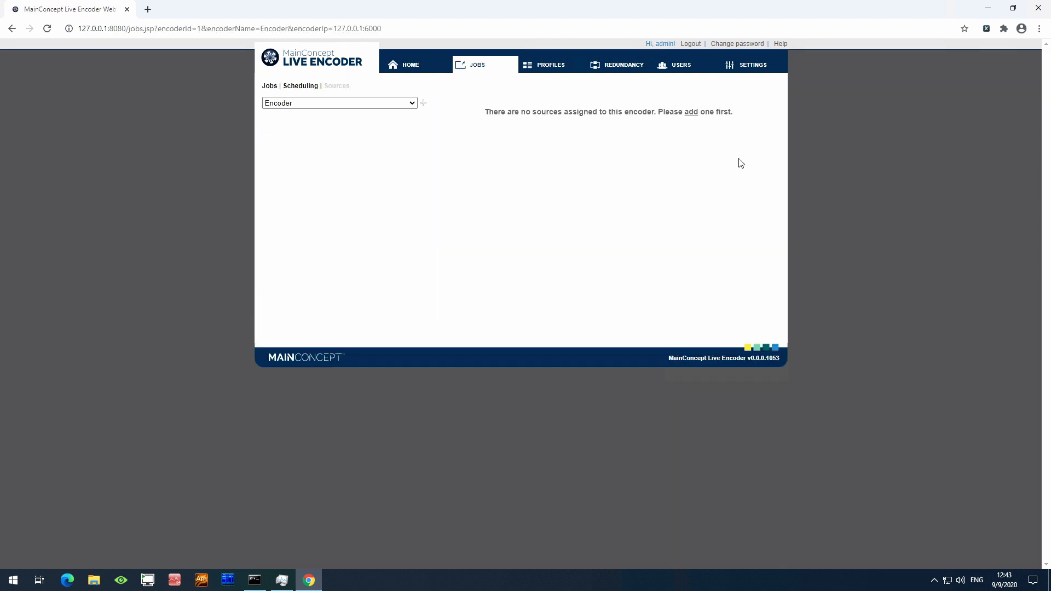
Add the AJA QUADLINK capture device as both video and audio source
{"action": "left_click", "coordinate": [692, 113]}
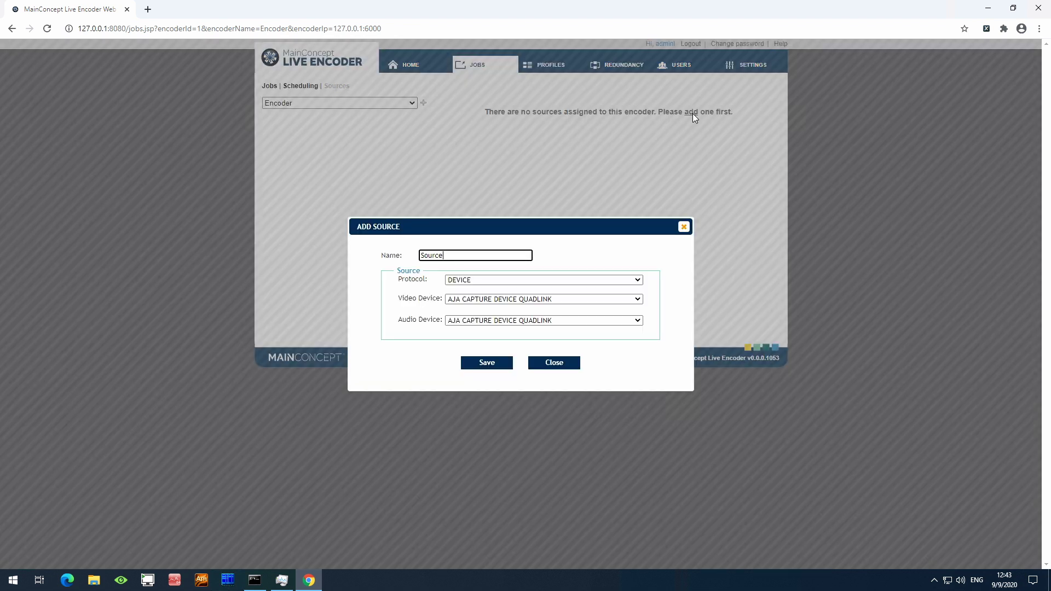
{"action": "left_click", "coordinate": [572, 300]}
{"action": "left_click", "coordinate": [573, 301]}
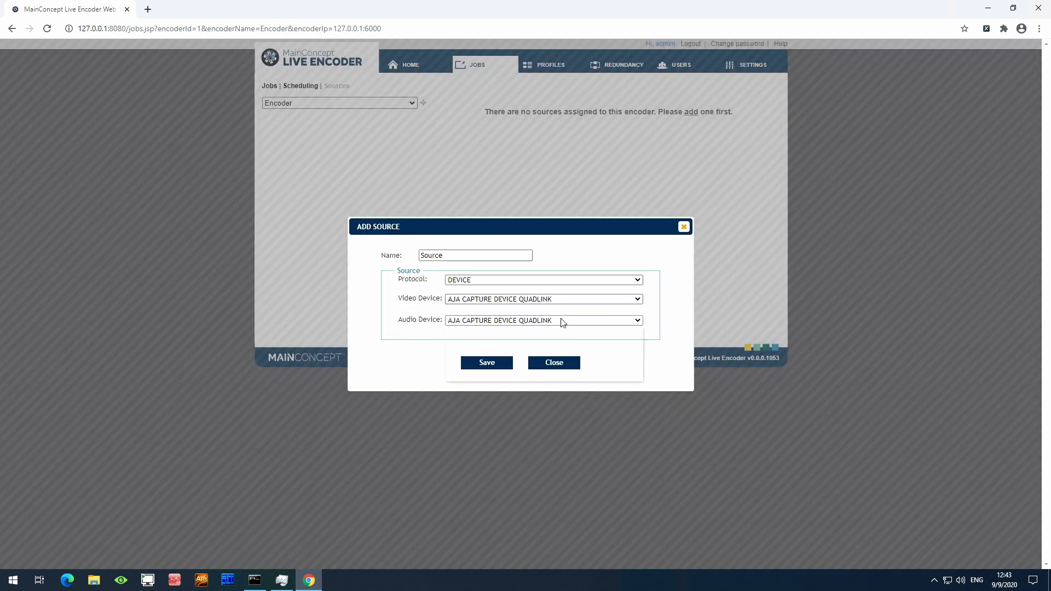
{"action": "left_click", "coordinate": [561, 321]}
{"action": "left_click", "coordinate": [561, 322]}
{"action": "left_click", "coordinate": [497, 366]}
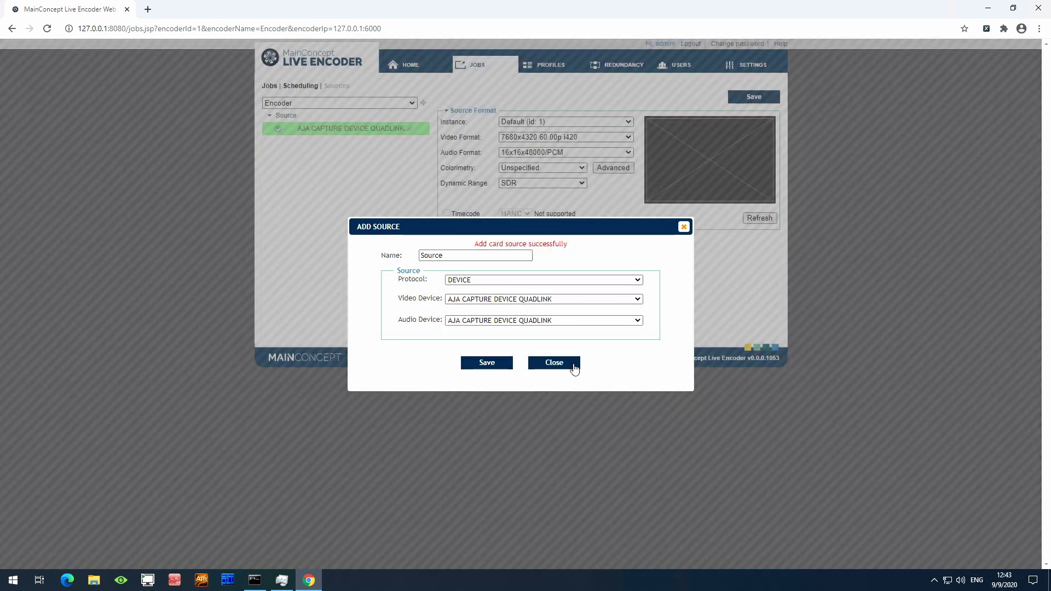
{"action": "left_click", "coordinate": [573, 365]}
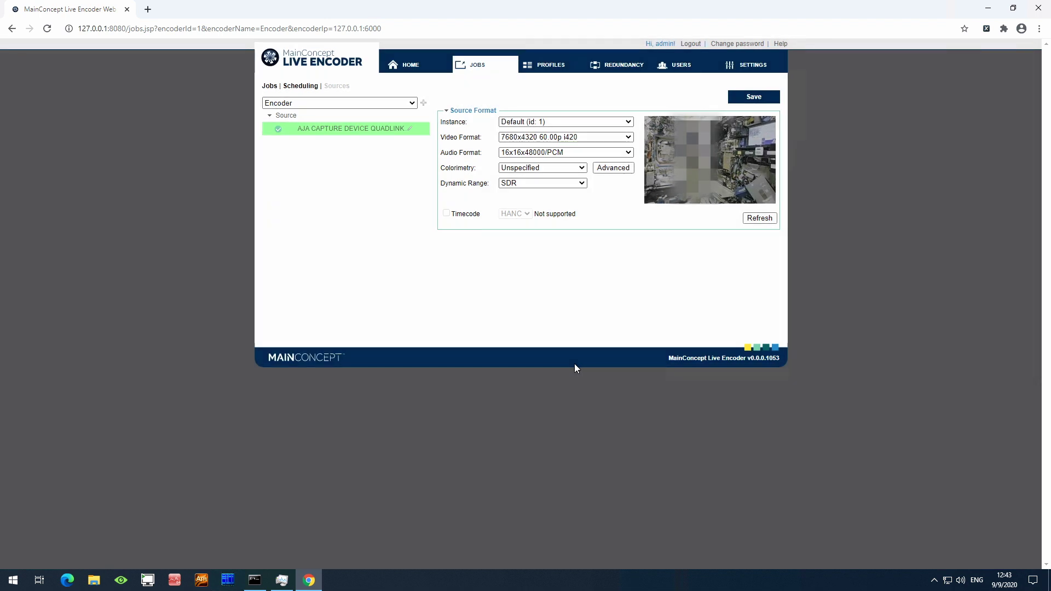
Set the source video format to 7680x4320 60.00p w010 and save it
{"action": "left_click", "coordinate": [628, 137]}
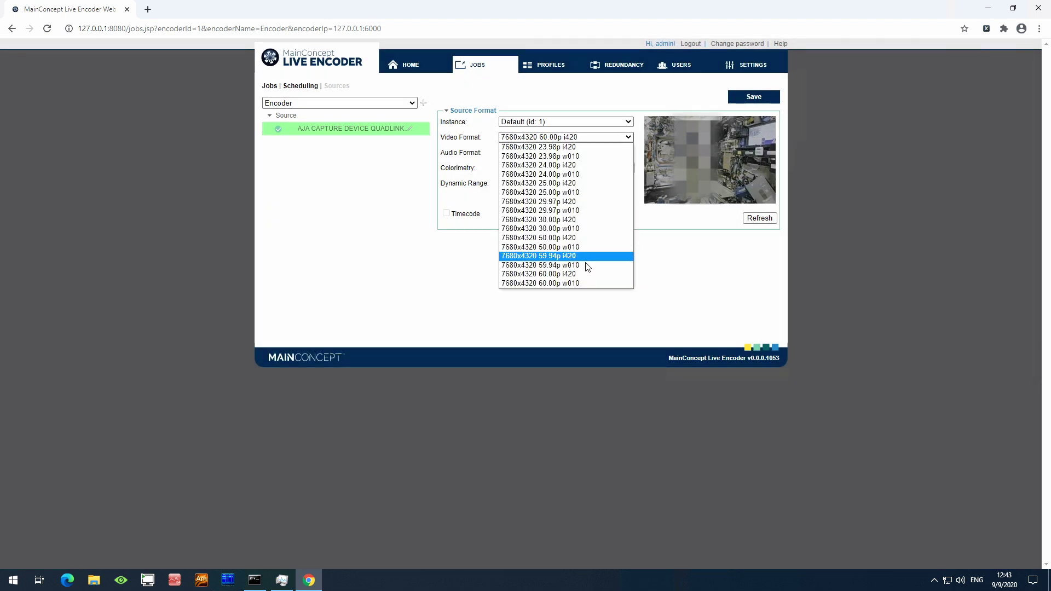
{"action": "left_click", "coordinate": [576, 283]}
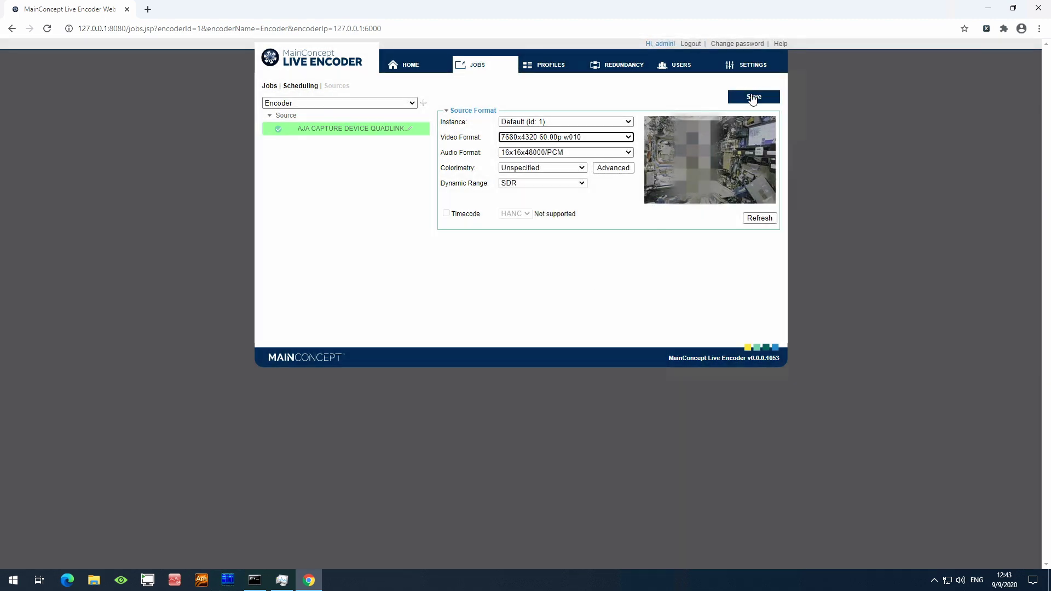
{"action": "left_click", "coordinate": [752, 96]}
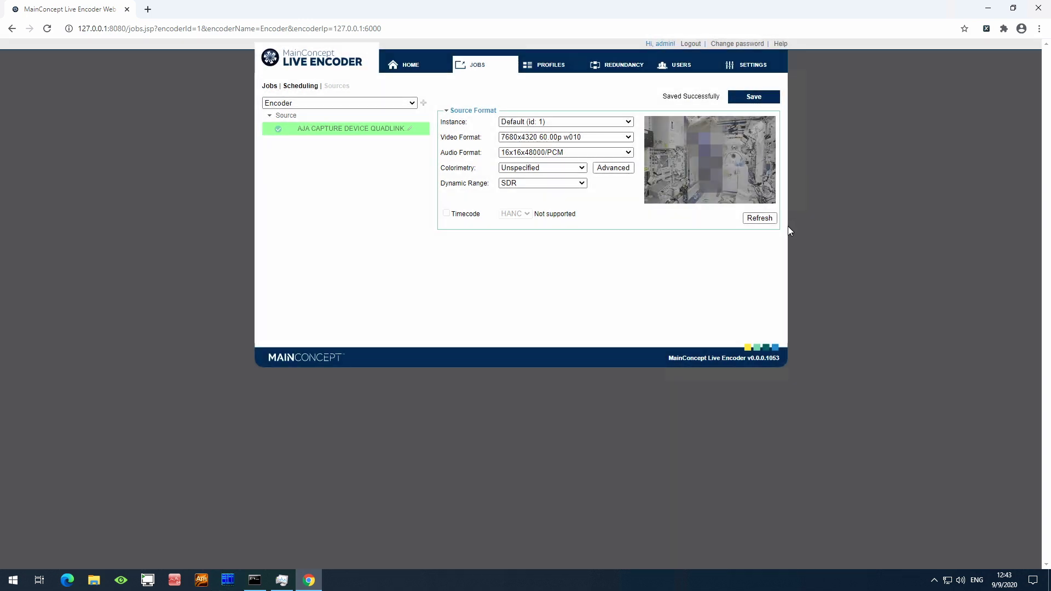
Save the job, then add an encoding from the DASH_H265_10bit preset 7680x4320_10_100064kbps
{"action": "left_click", "coordinate": [478, 67]}
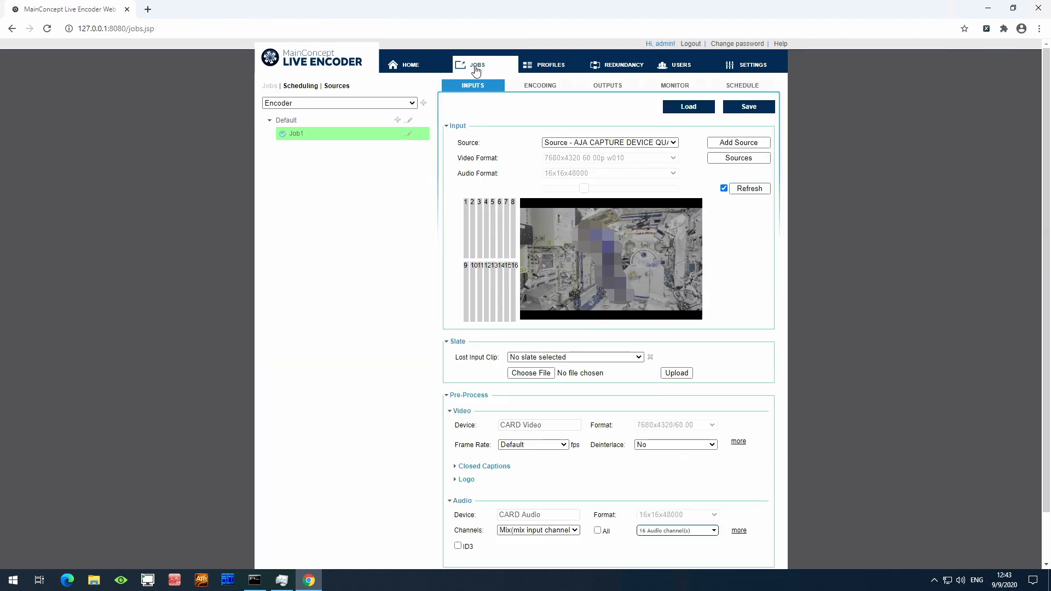
{"action": "left_click", "coordinate": [745, 108]}
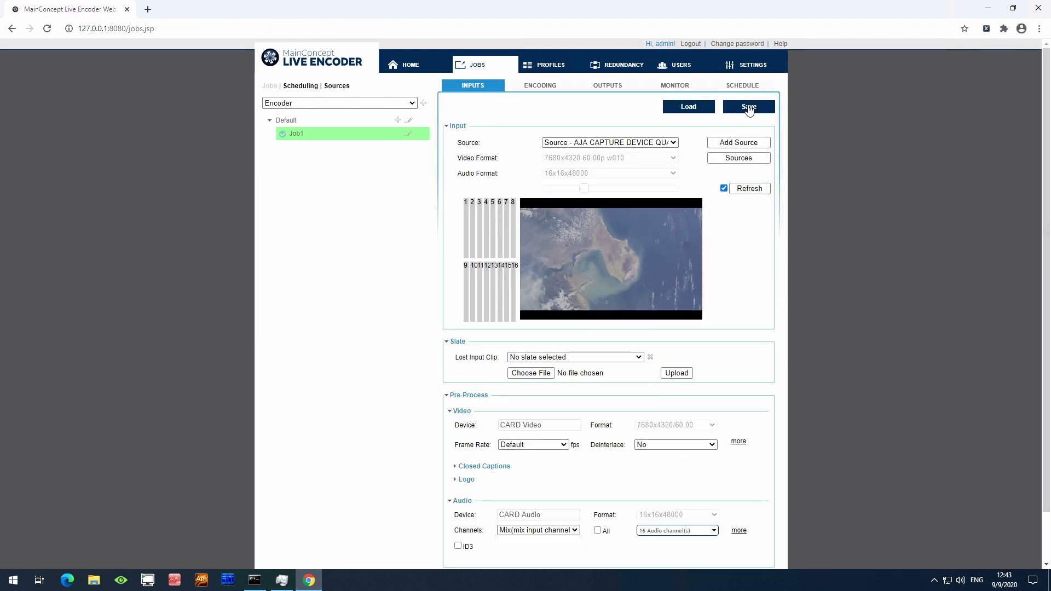
{"action": "left_click", "coordinate": [563, 90]}
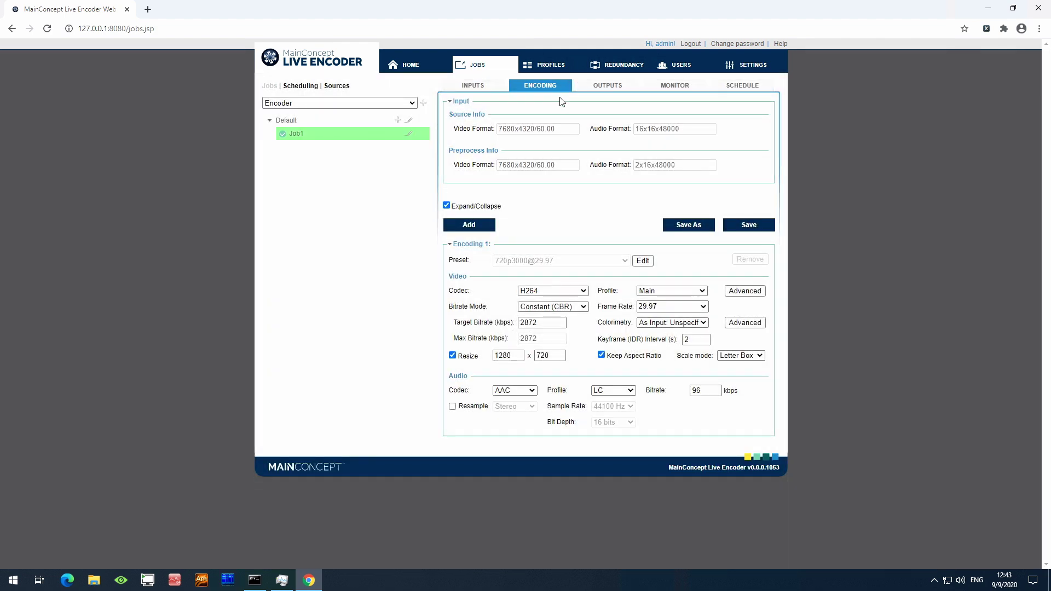
{"action": "left_click", "coordinate": [643, 261]}
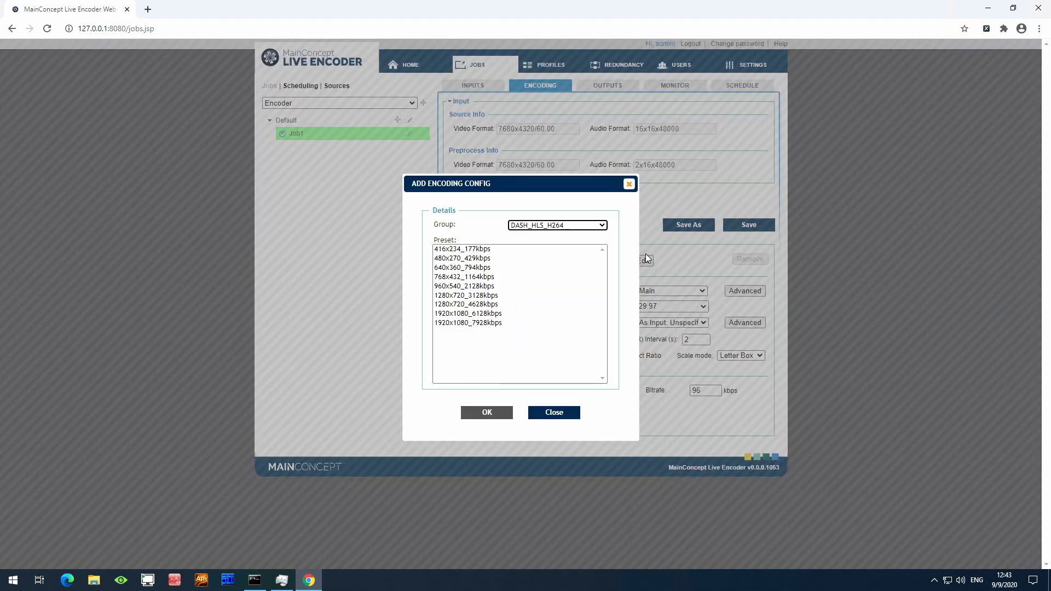
{"action": "left_click", "coordinate": [553, 226]}
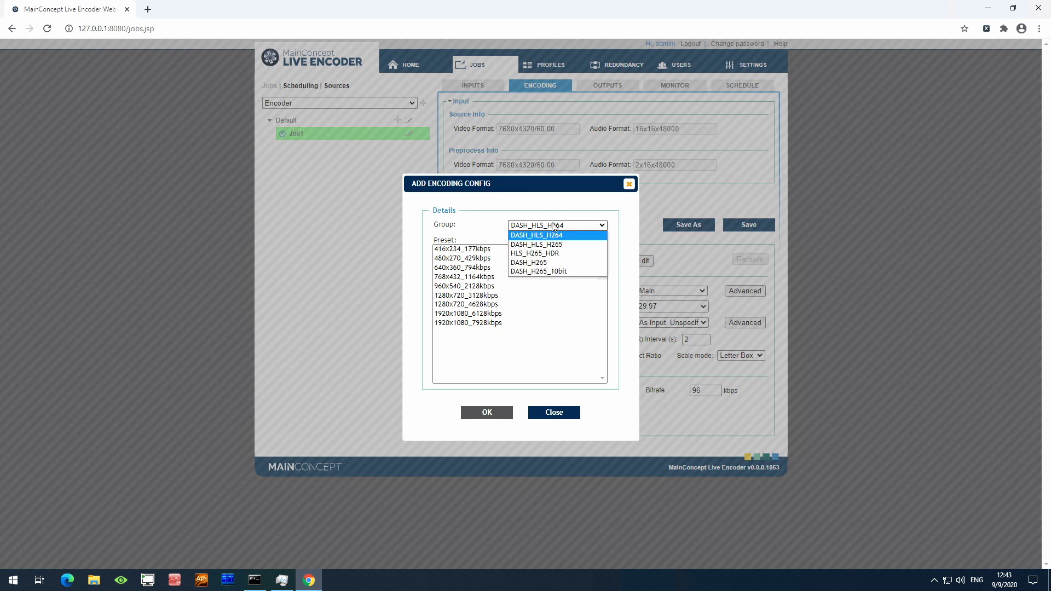
{"action": "left_click", "coordinate": [559, 272]}
{"action": "left_click", "coordinate": [514, 277]}
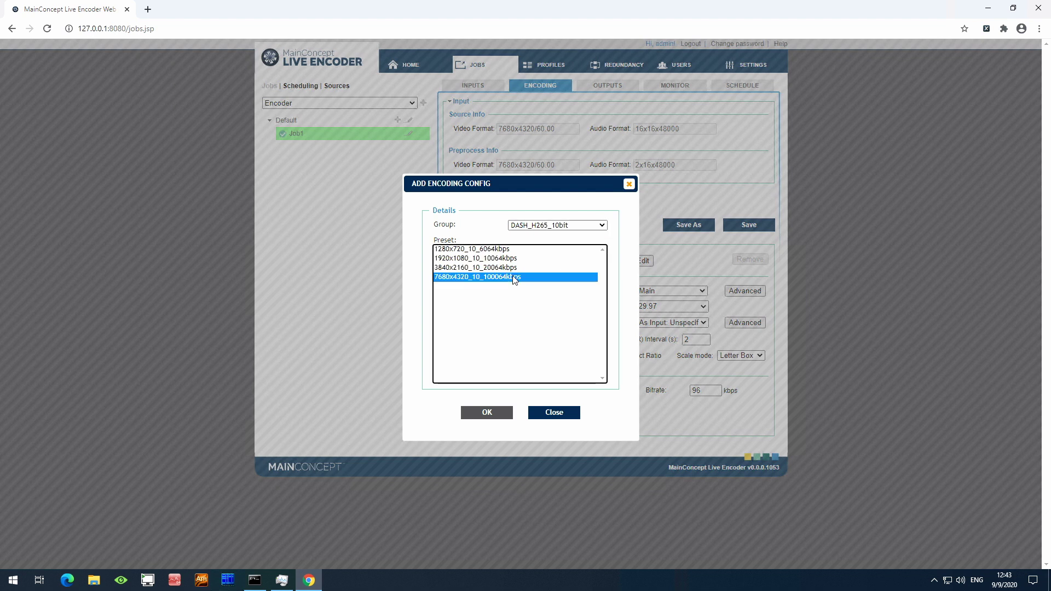
{"action": "left_click", "coordinate": [501, 415]}
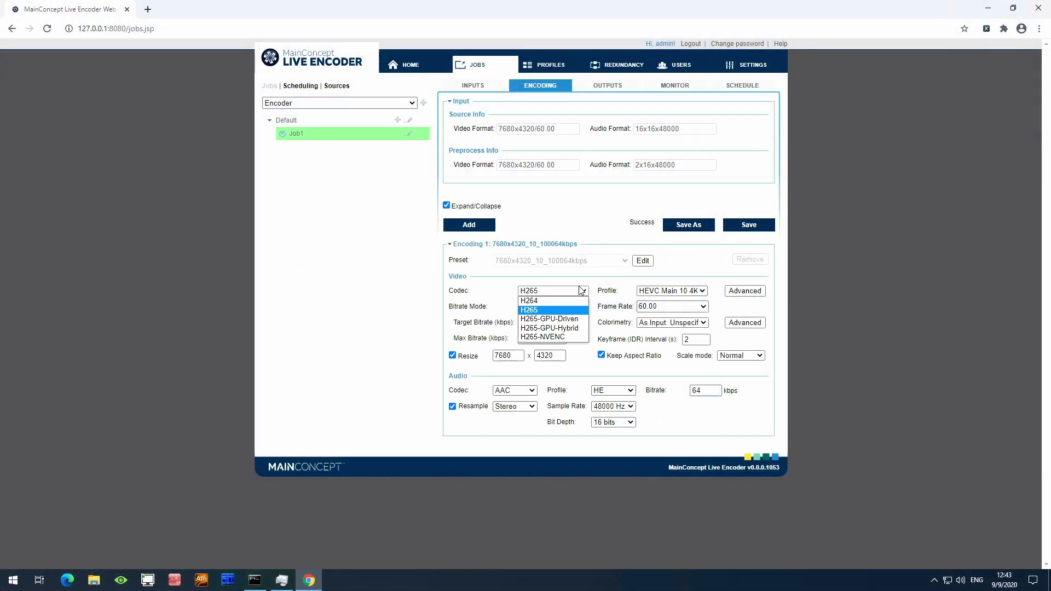
Switch the codec to H265-GPU-Driven and encode on all three GeForce RTX GPUs
{"action": "left_click", "coordinate": [567, 319]}
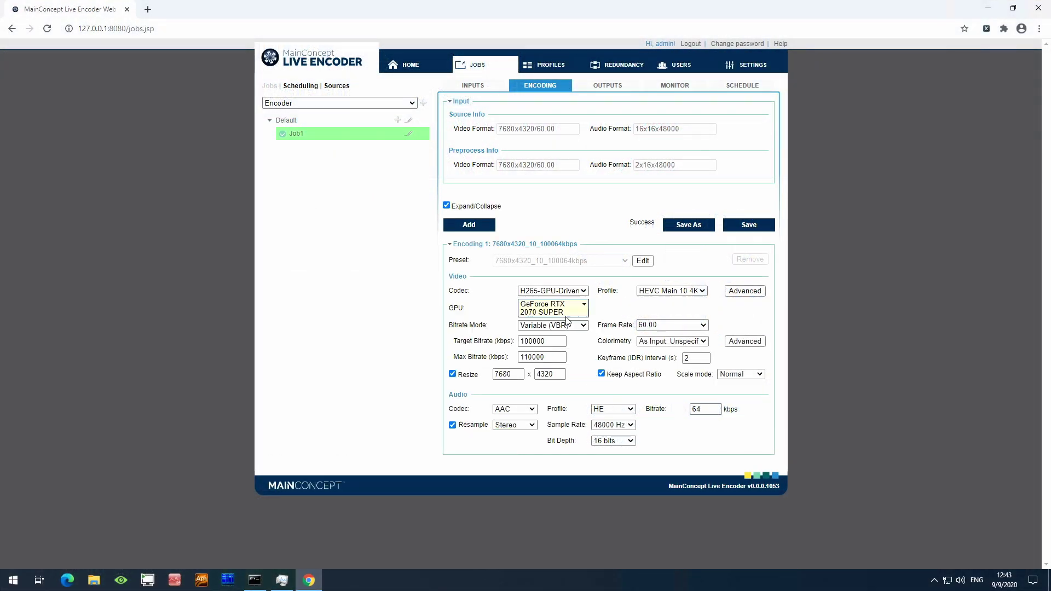
{"action": "left_click", "coordinate": [580, 316]}
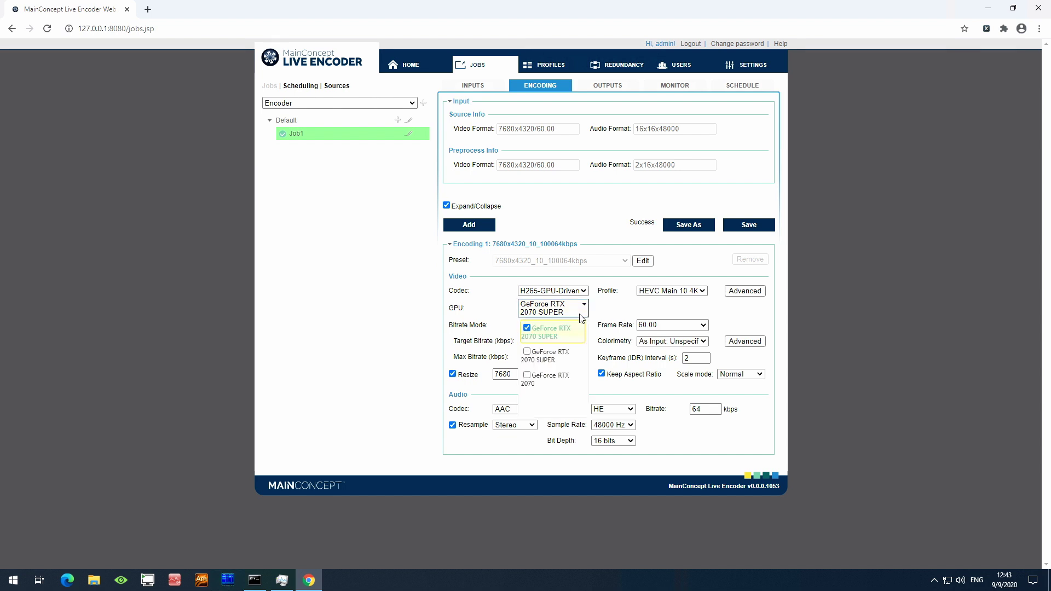
{"action": "left_click", "coordinate": [527, 352]}
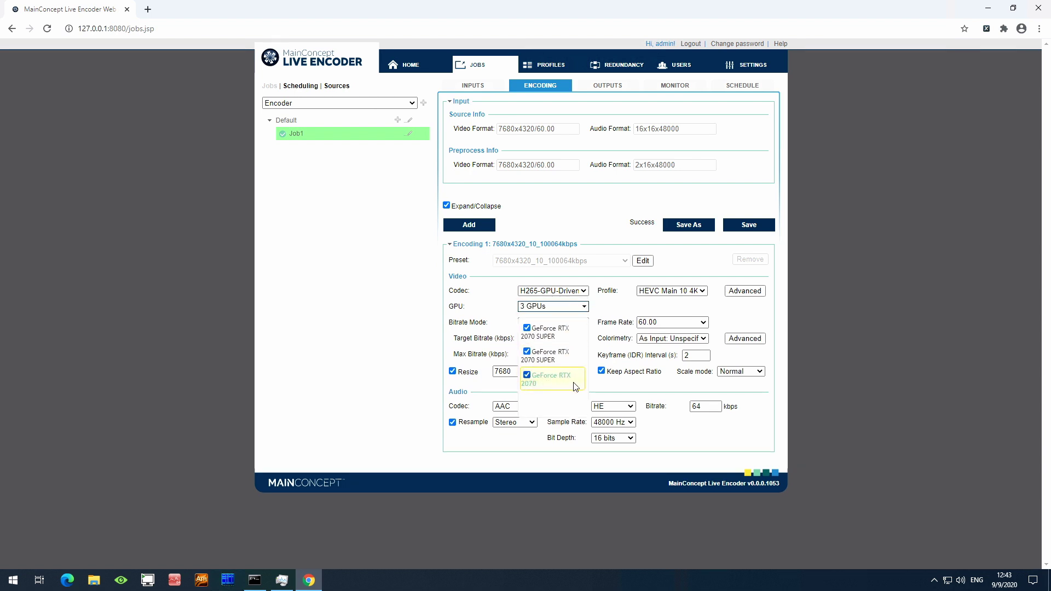
{"action": "left_click", "coordinate": [527, 376]}
{"action": "left_click", "coordinate": [432, 387]}
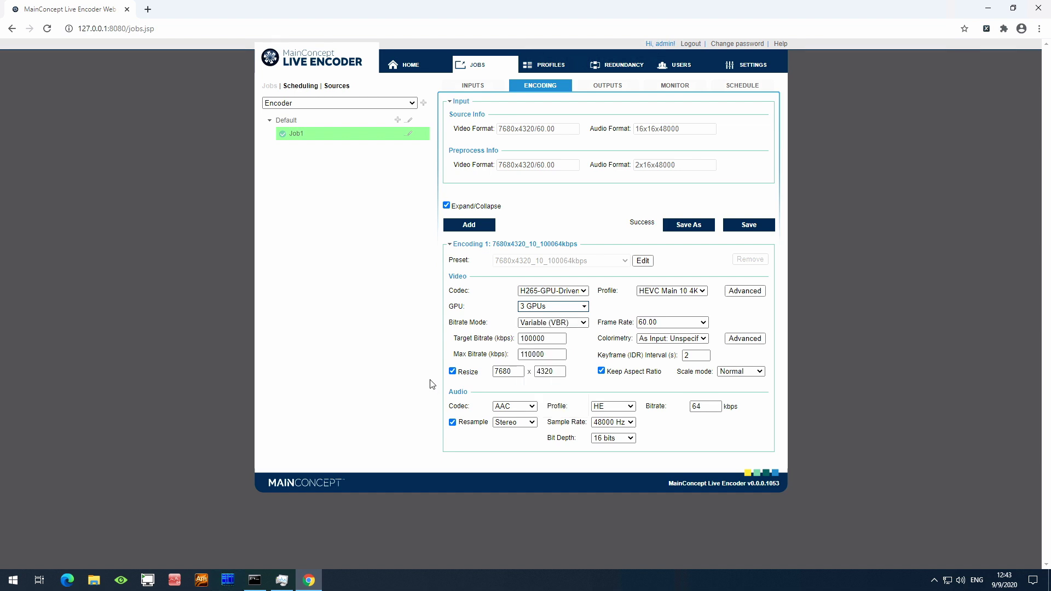
Set the frame rate to Default and save the encoding settings
{"action": "left_click", "coordinate": [672, 322]}
{"action": "left_click", "coordinate": [671, 334]}
{"action": "left_click", "coordinate": [732, 227]}
{"action": "left_click", "coordinate": [616, 87]}
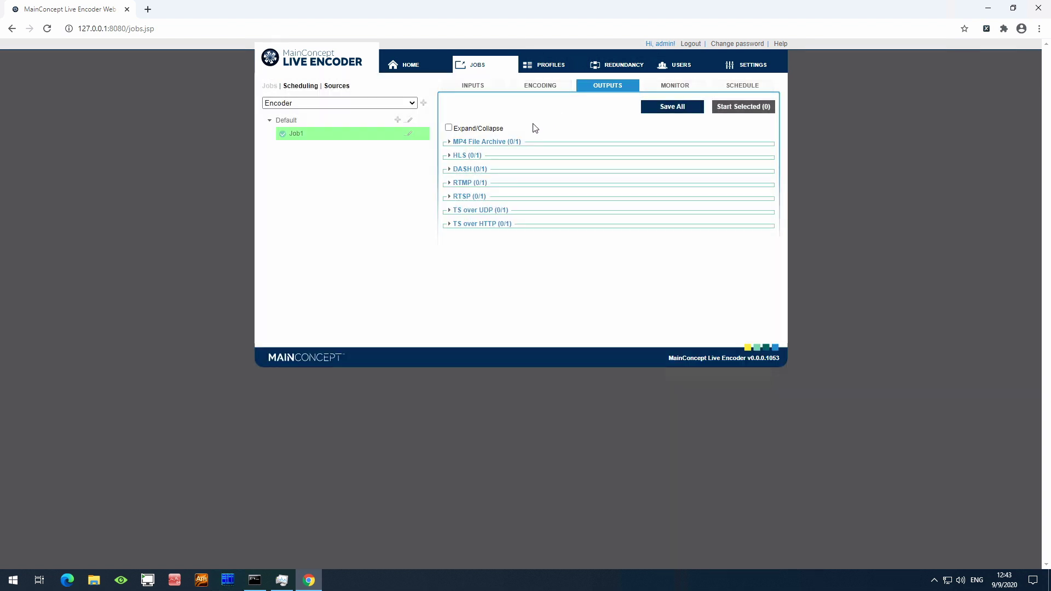
Give the MP4 archive 20-second segments and a 120-second keep duration
{"action": "left_click", "coordinate": [487, 143]}
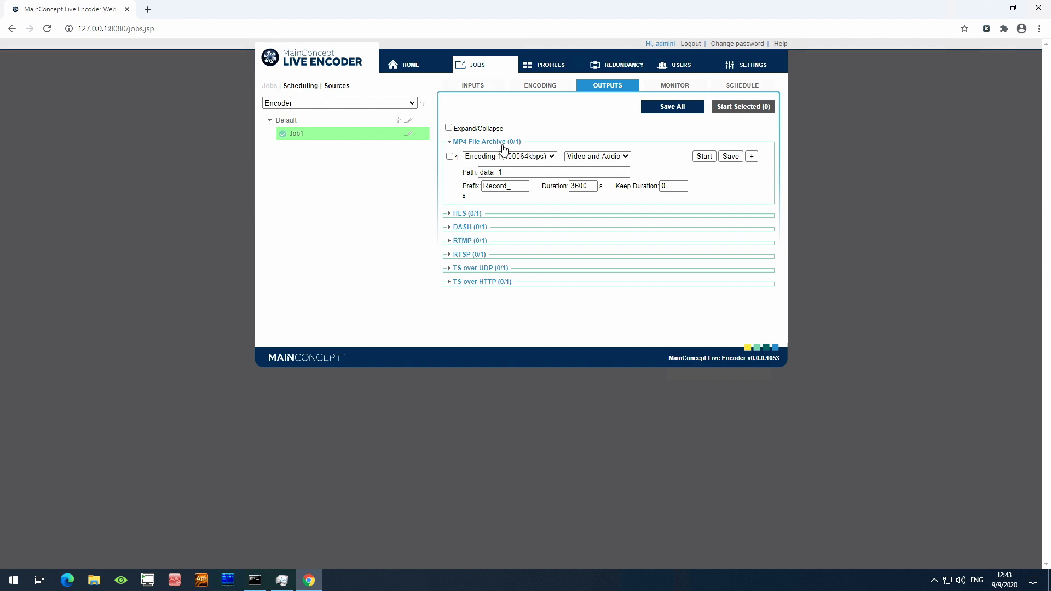
{"action": "double_click", "coordinate": [589, 186]}
{"action": "type", "text": "20"}
{"action": "left_click", "coordinate": [666, 186]}
{"action": "double_click", "coordinate": [670, 185]}
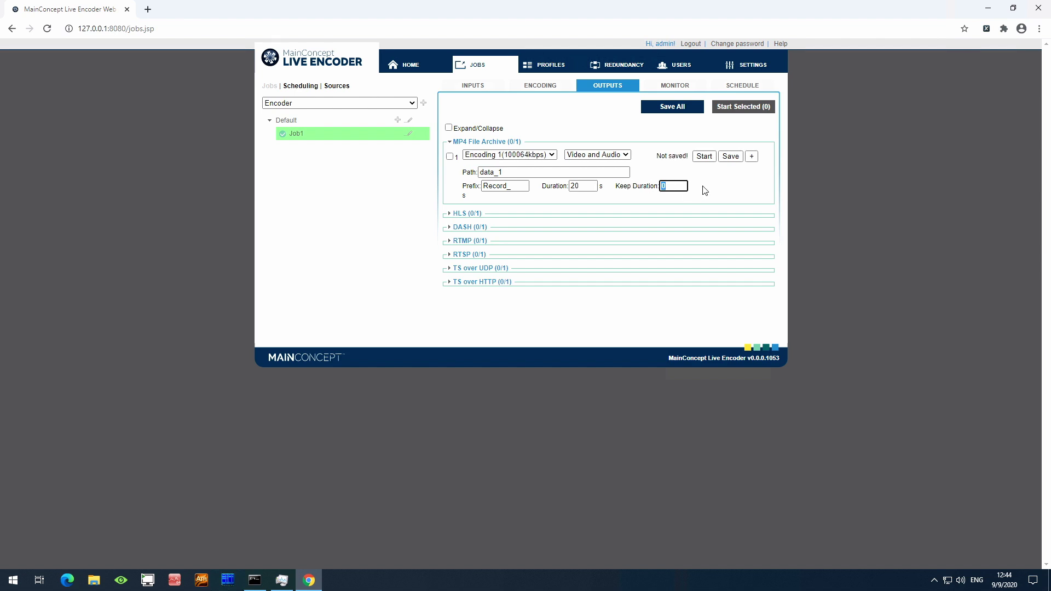
{"action": "type", "text": "120"}
Set the HLS container to fMP4 with keep duration 120, and set DASH keep duration to 120
{"action": "left_click", "coordinate": [472, 213]}
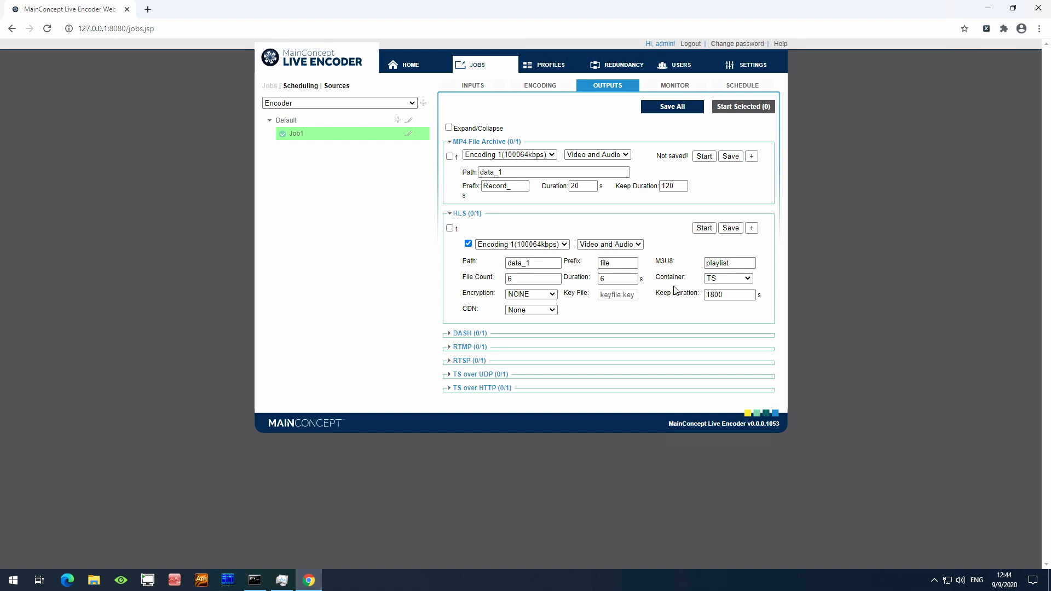
{"action": "left_click", "coordinate": [715, 279]}
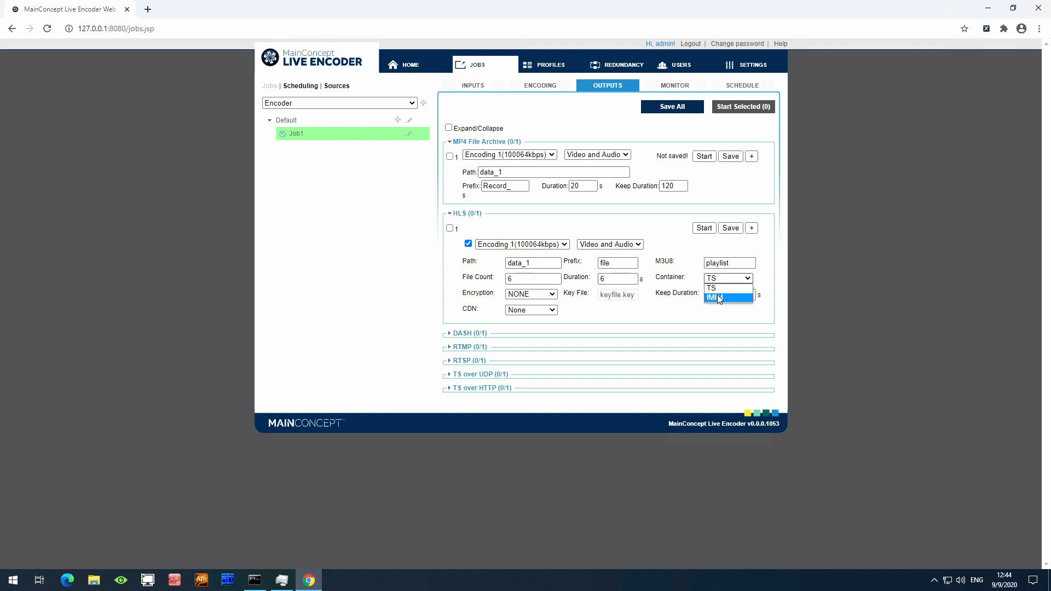
{"action": "left_click", "coordinate": [721, 297]}
{"action": "double_click", "coordinate": [732, 291]}
{"action": "type", "text": "12"}
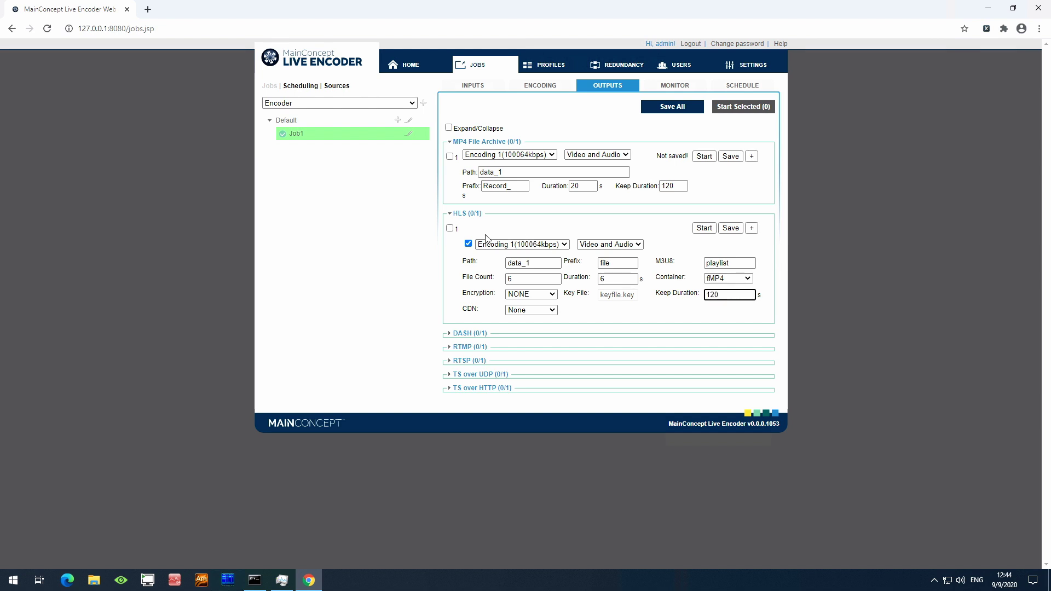
{"action": "type", "text": "0"}
{"action": "left_click", "coordinate": [473, 336]}
{"action": "triple_click", "coordinate": [723, 398]}
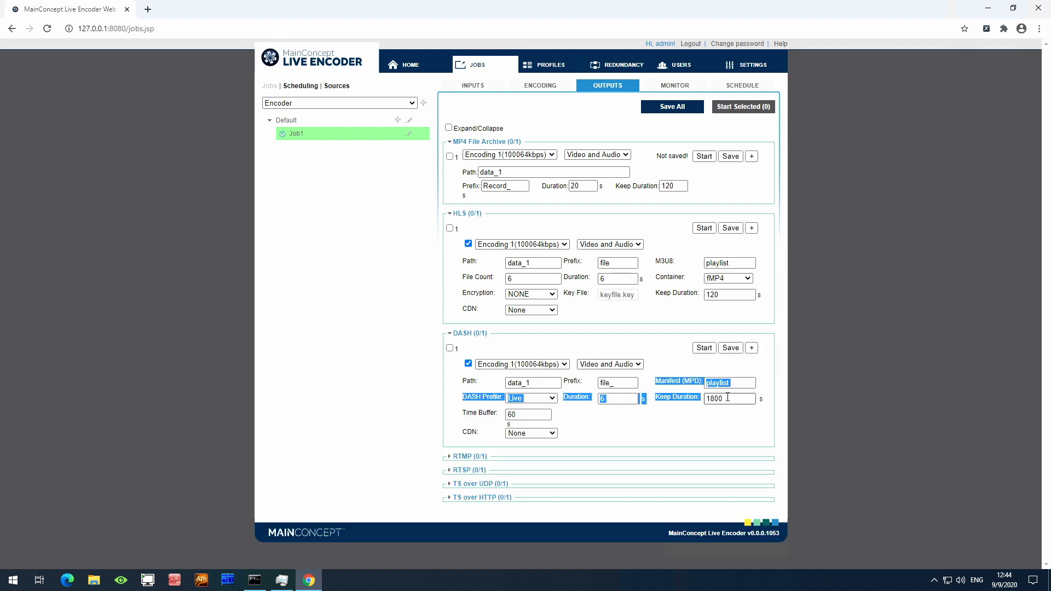
{"action": "double_click", "coordinate": [718, 399]}
{"action": "type", "text": "120"}
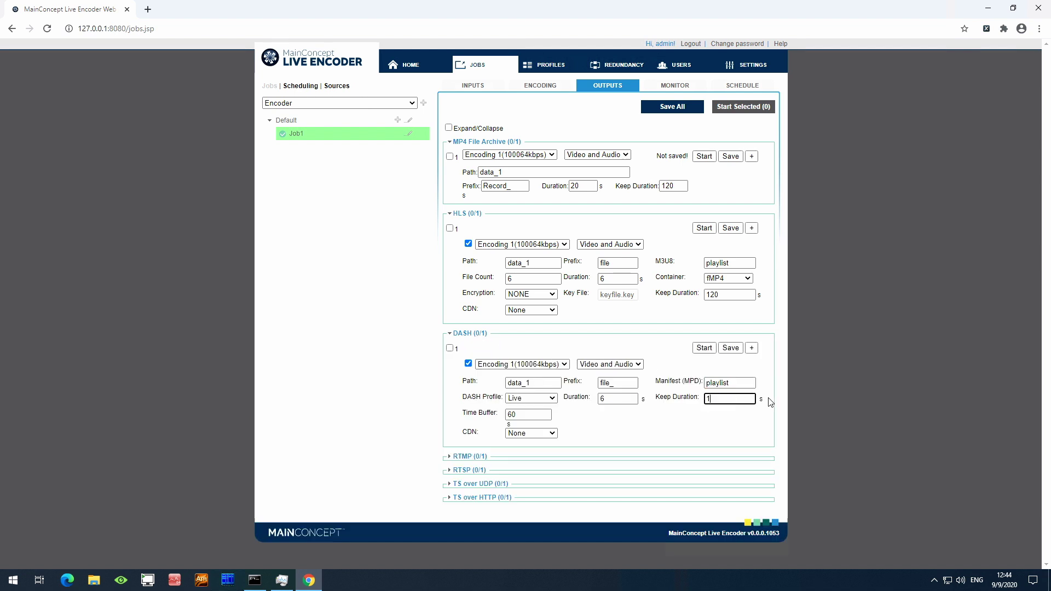
Select the DASH, HLS and MP4 outputs, save all, and start them
{"action": "left_click", "coordinate": [450, 348]}
{"action": "left_click", "coordinate": [450, 228]}
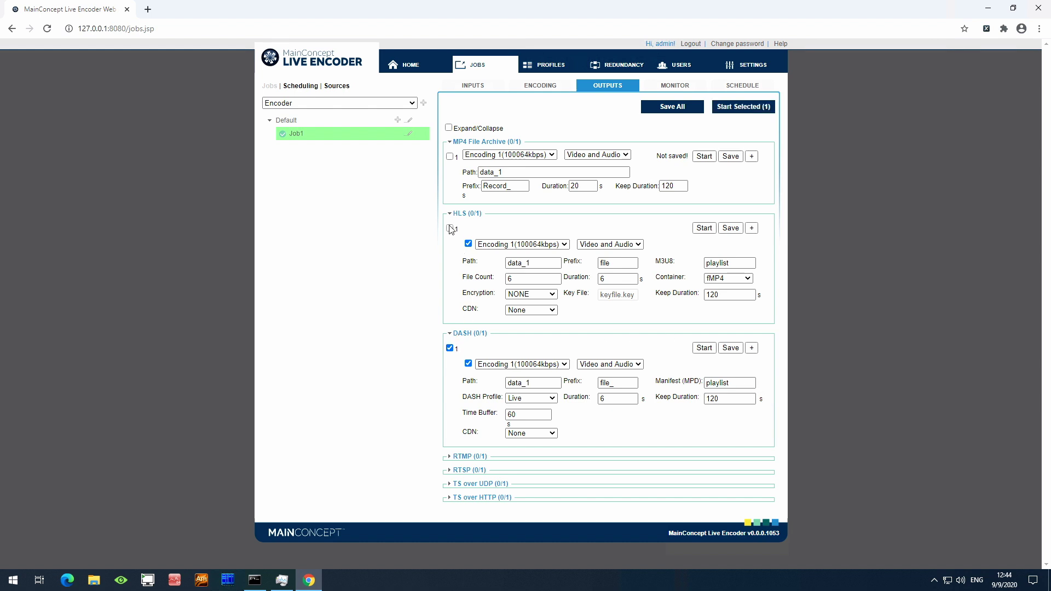
{"action": "left_click", "coordinate": [450, 157]}
{"action": "left_click", "coordinate": [668, 112]}
{"action": "left_click", "coordinate": [740, 108]}
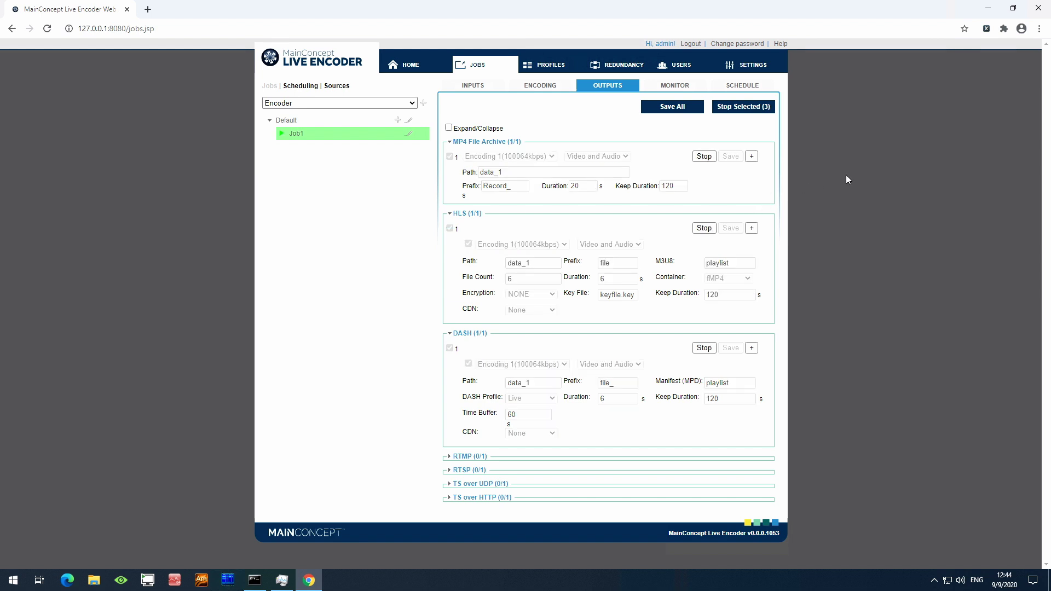
{"action": "left_click", "coordinate": [684, 86]}
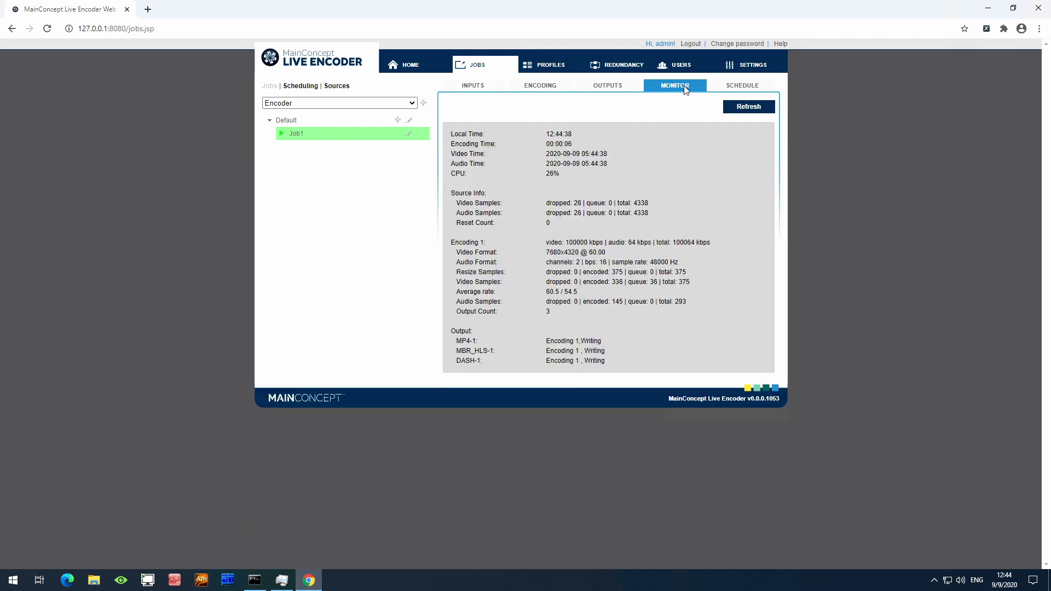
Snap the Chrome monitor window to the right half beside Task Manager
{"action": "key", "text": "super+Right"}
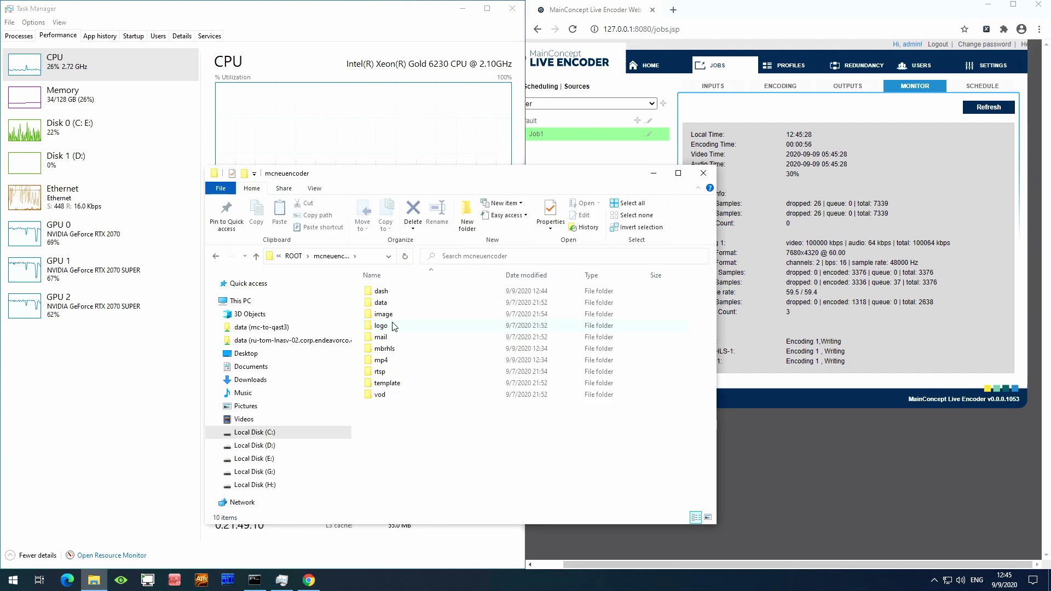
Open a recorded MP4 file from the mp4\data_1 folder in MediaInfo
{"action": "double_click", "coordinate": [387, 361]}
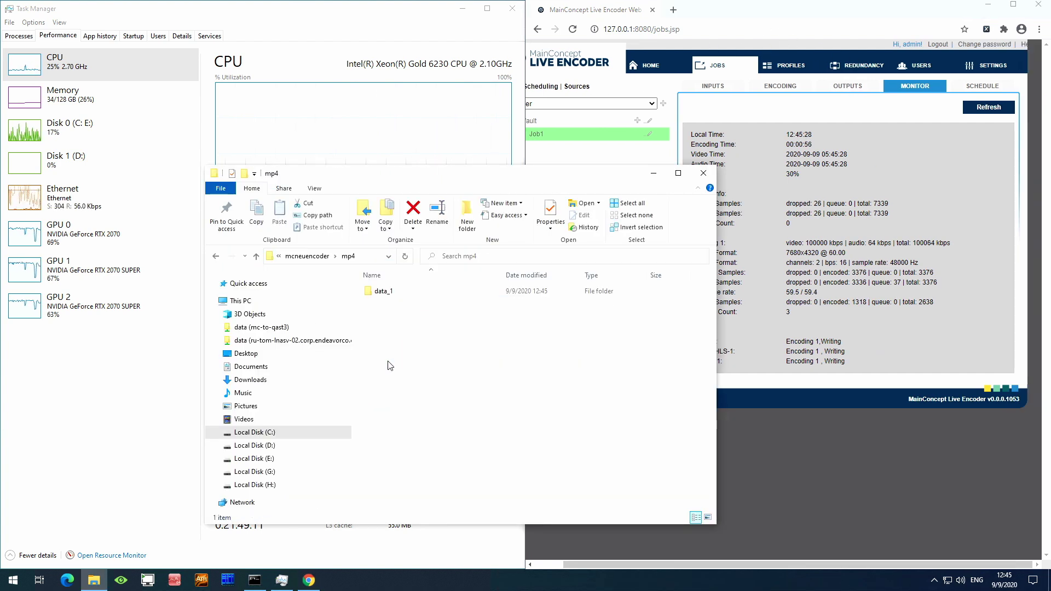
{"action": "double_click", "coordinate": [383, 291]}
{"action": "right_click", "coordinate": [393, 303]}
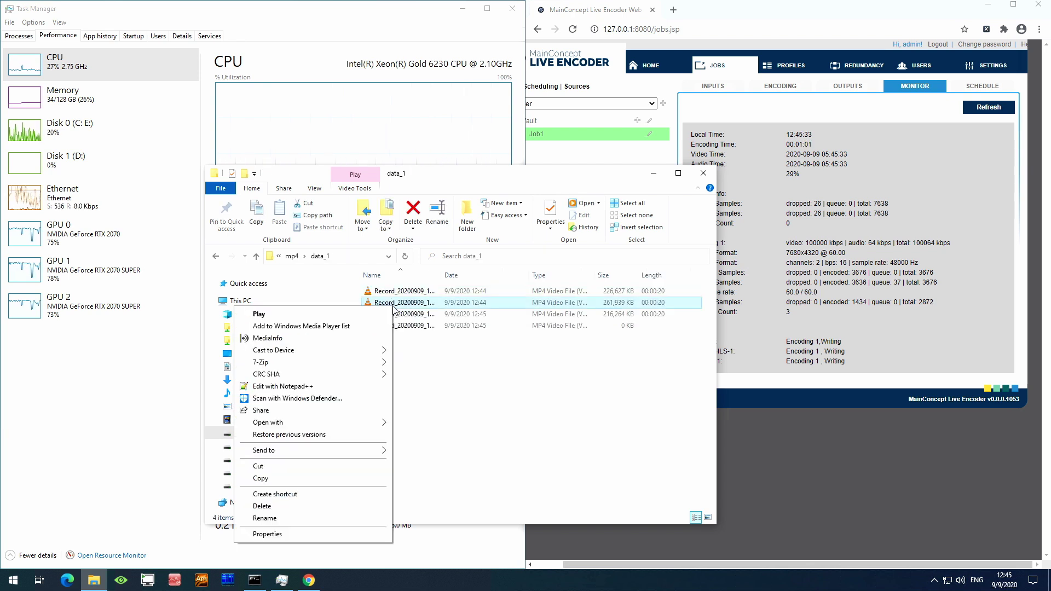
{"action": "key", "text": "Escape"}
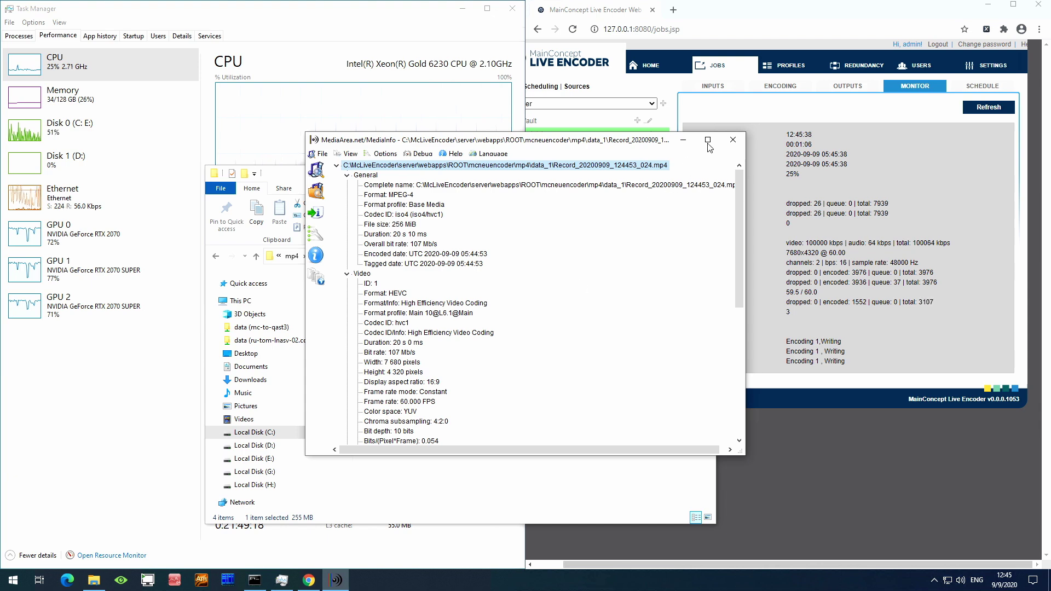
Maximize MediaInfo to show the full General, Video and Audio report
{"action": "left_click", "coordinate": [707, 141]}
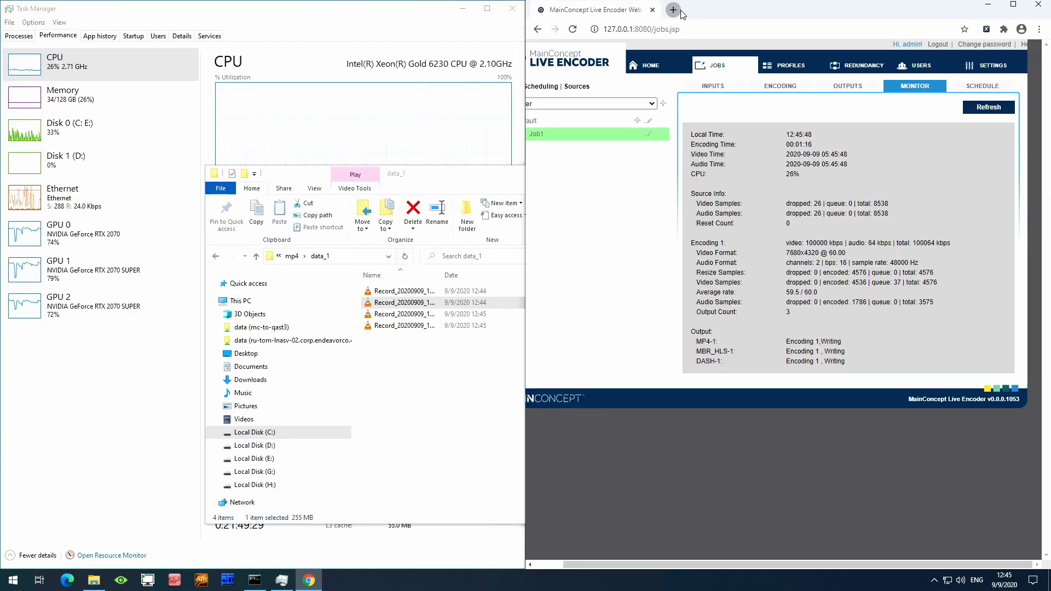
In a new tab, load the encoder server's mcneuencoder directory listing
{"action": "left_click", "coordinate": [676, 10]}
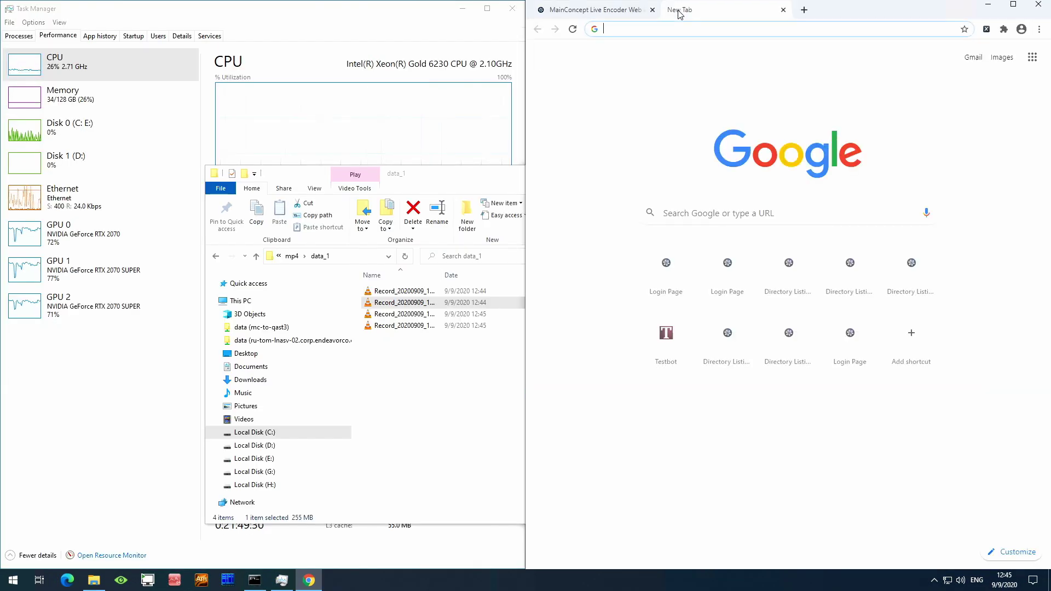
{"action": "type", "text": "10.144.41.200:8080/mcneuencoder"}
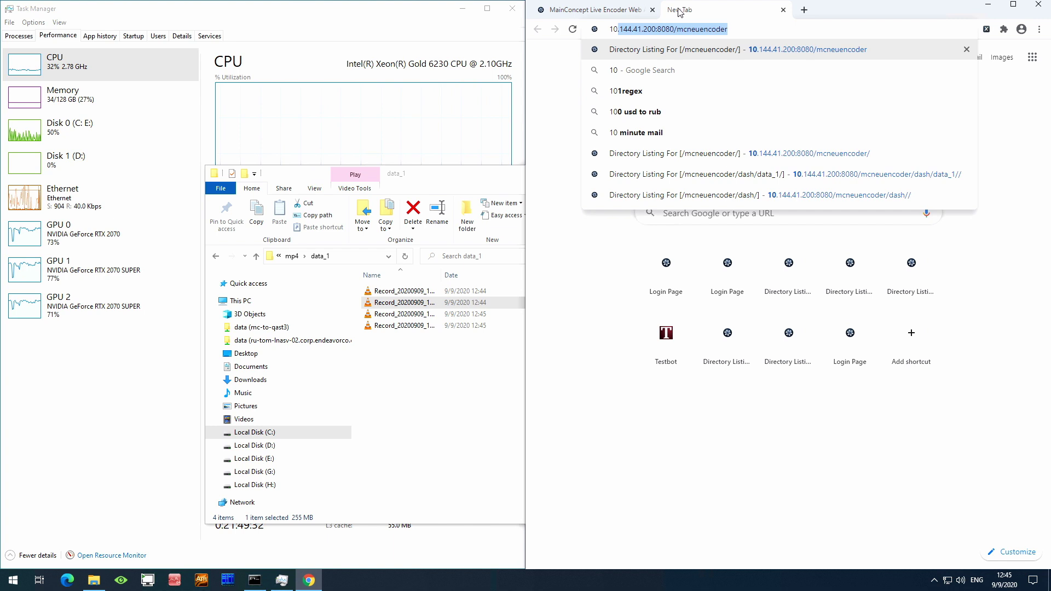
{"action": "key", "text": "End"}
{"action": "key", "text": "BackSpace"}
{"action": "key", "text": "Return"}
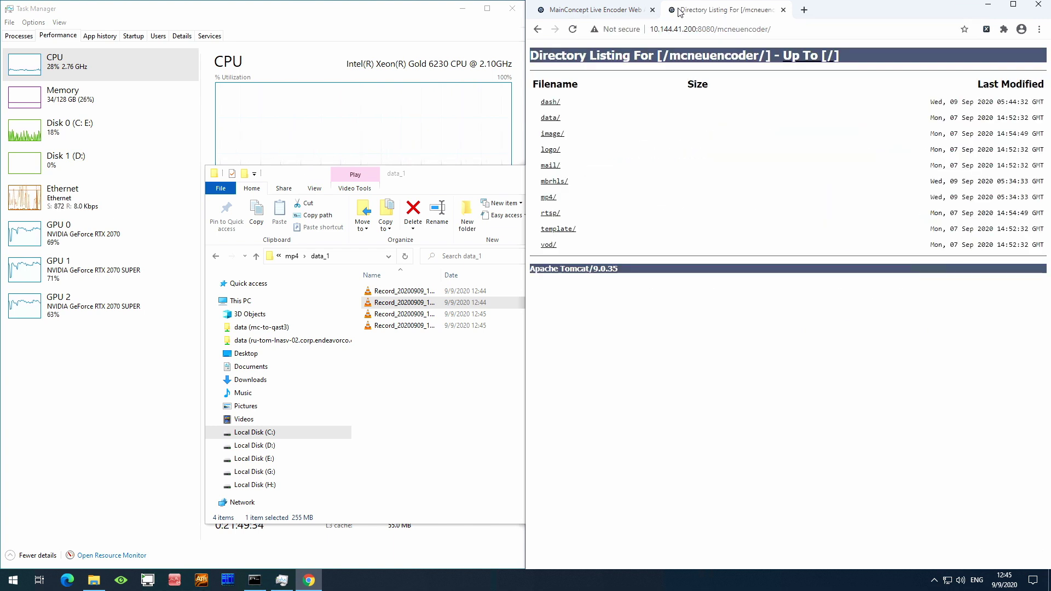
Browse to dash/data_1 and copy the playlist.mpd link address
{"action": "left_click", "coordinate": [550, 104]}
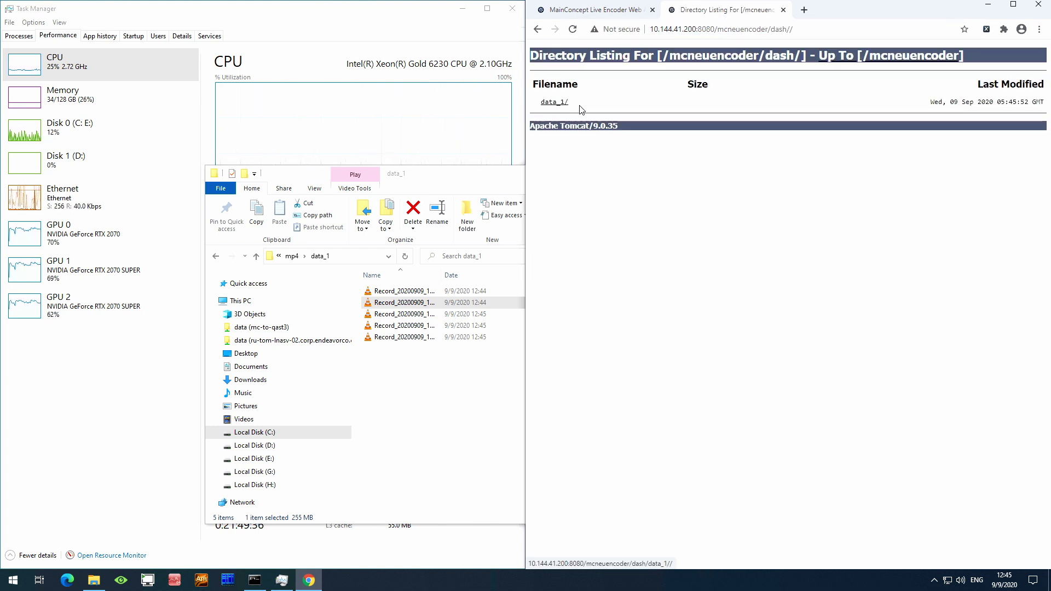
{"action": "left_click", "coordinate": [562, 104]}
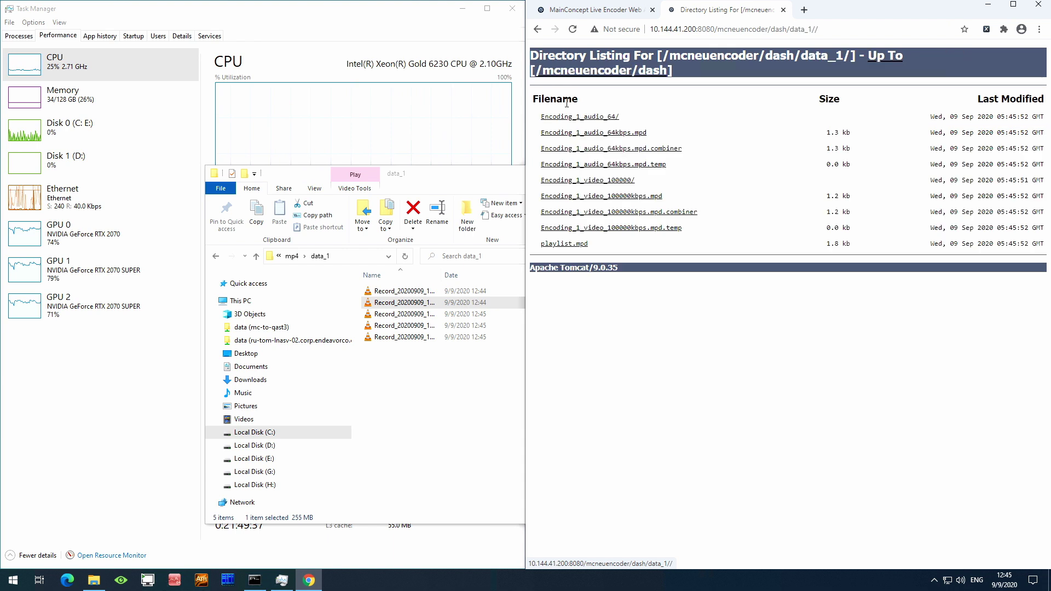
{"action": "right_click", "coordinate": [583, 244]}
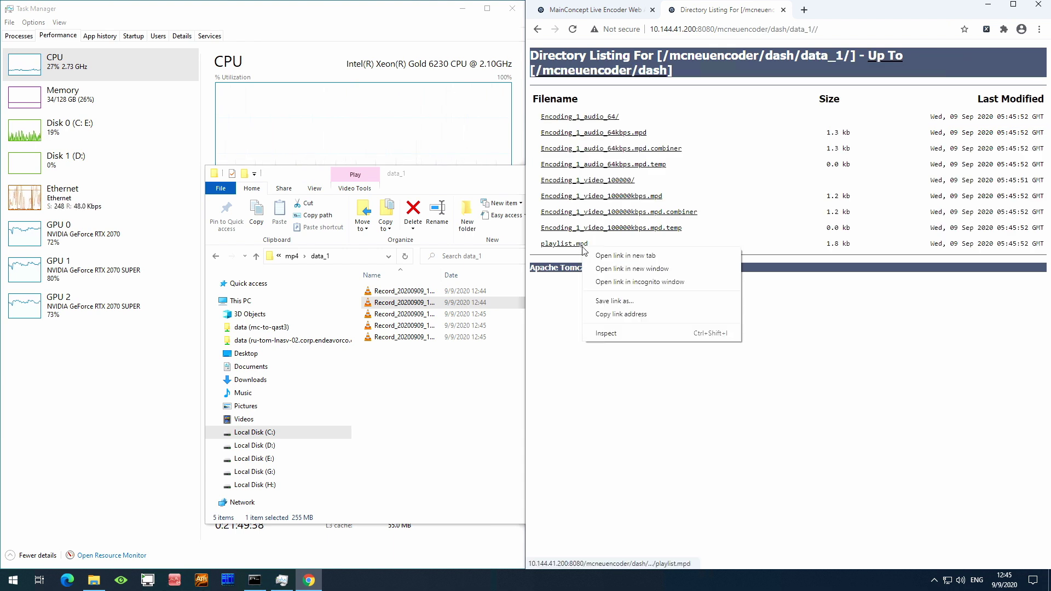
{"action": "left_click", "coordinate": [632, 317]}
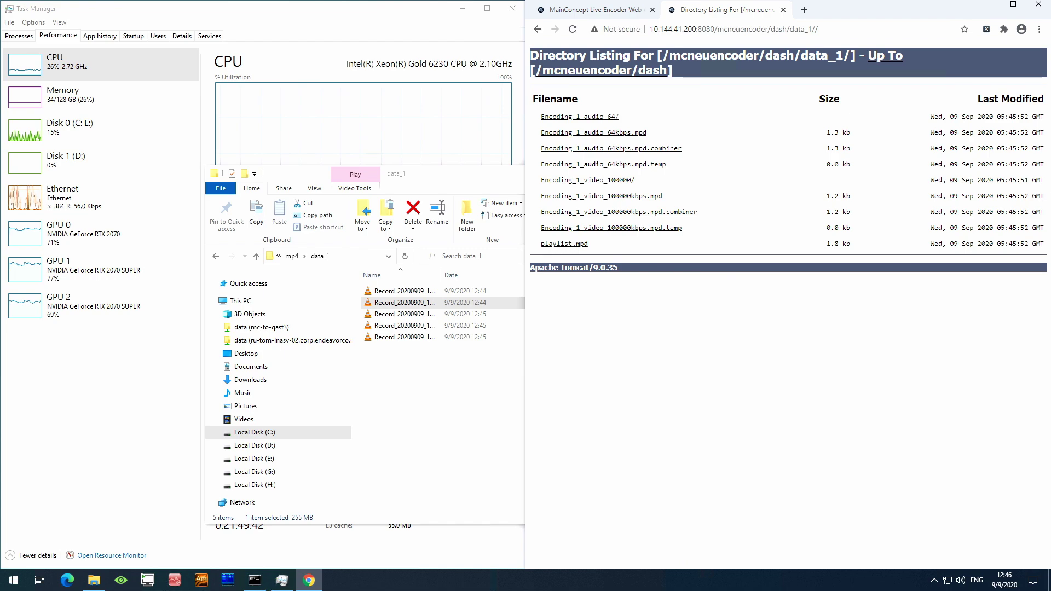
In PotPlayer, create an external playlist named 'dash' pointing to the copied playlist.mpd address
{"action": "mouse_move", "coordinate": [460, 7]}
{"action": "left_click", "coordinate": [461, 8]}
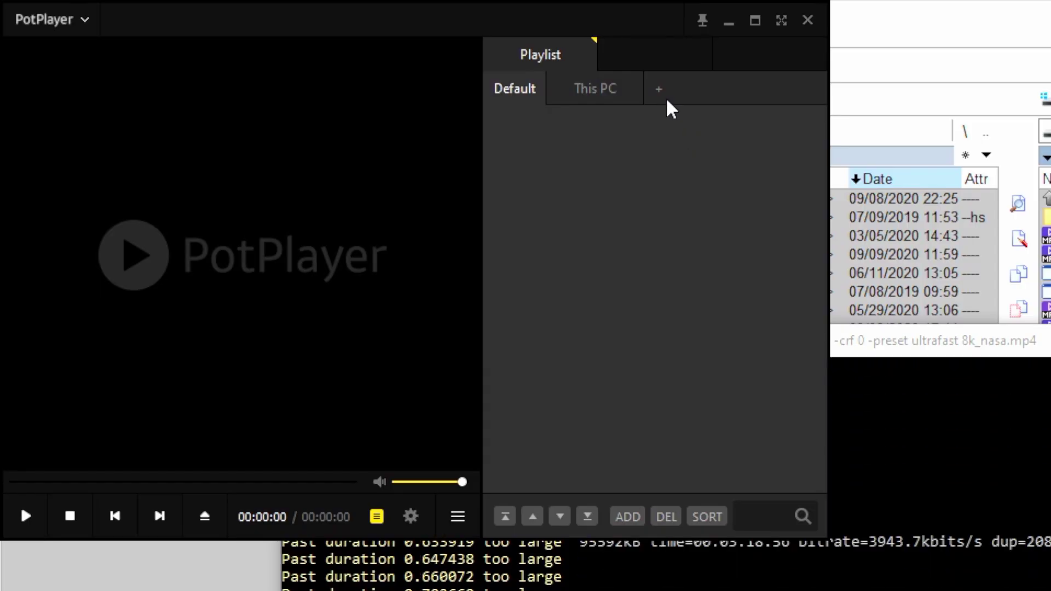
{"action": "left_click", "coordinate": [658, 90]}
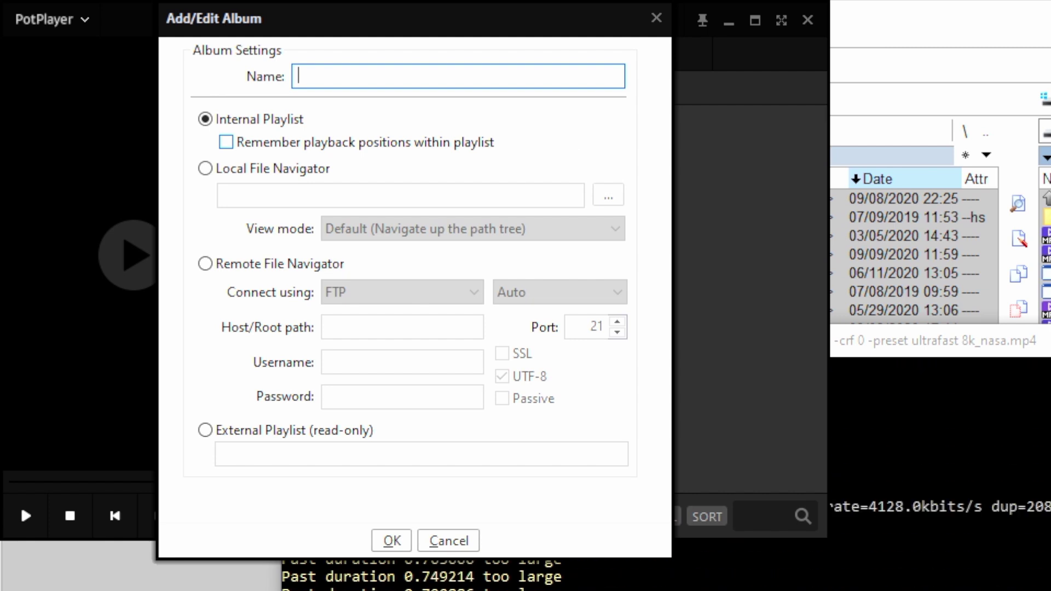
{"action": "type", "text": "dash"}
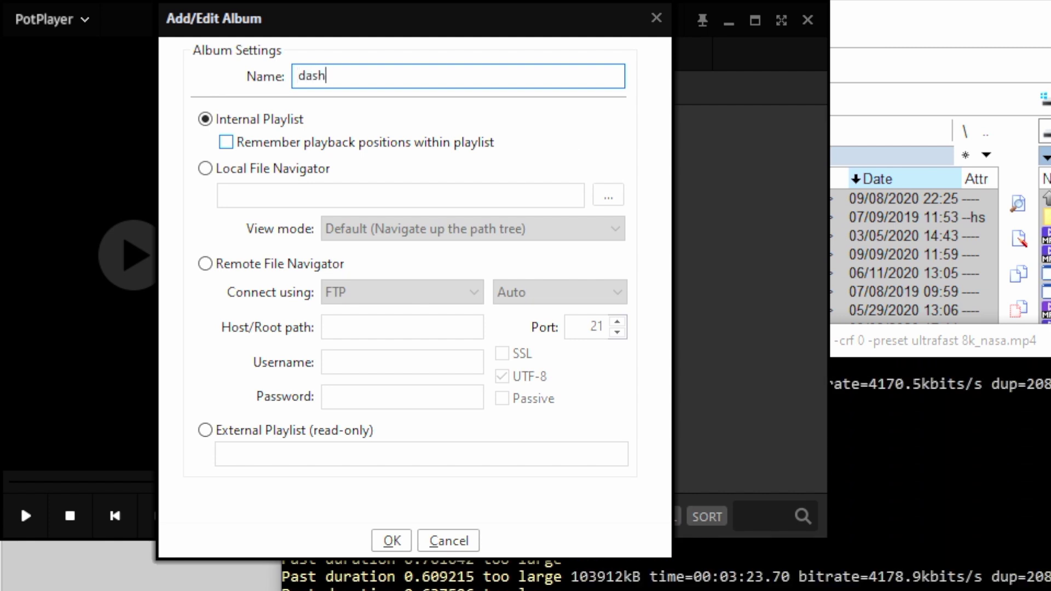
{"action": "left_click", "coordinate": [274, 432]}
{"action": "left_click", "coordinate": [299, 455]}
{"action": "key", "text": "ctrl+v"}
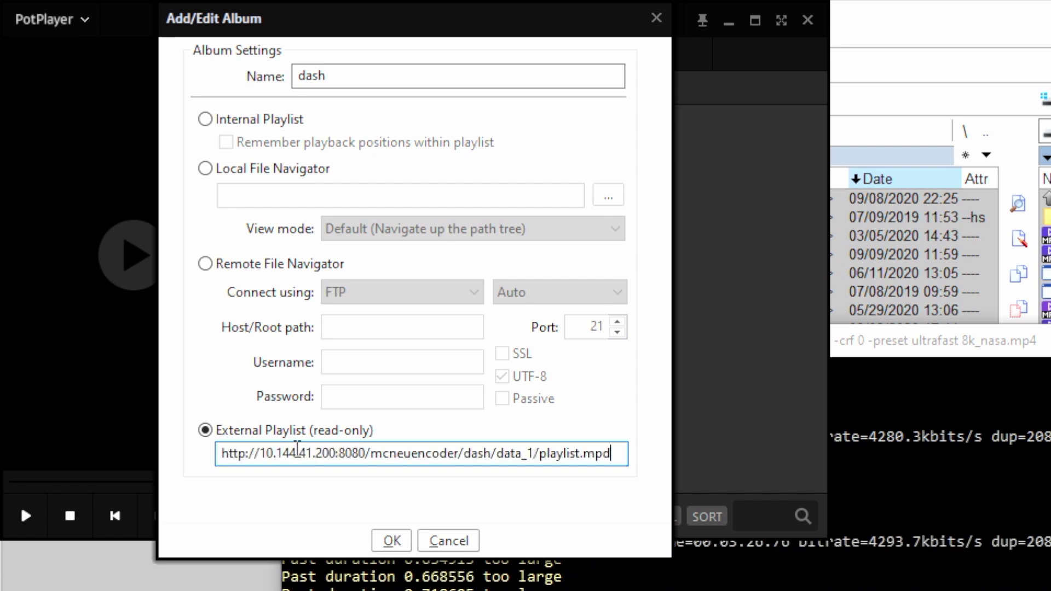
{"action": "left_click", "coordinate": [398, 542]}
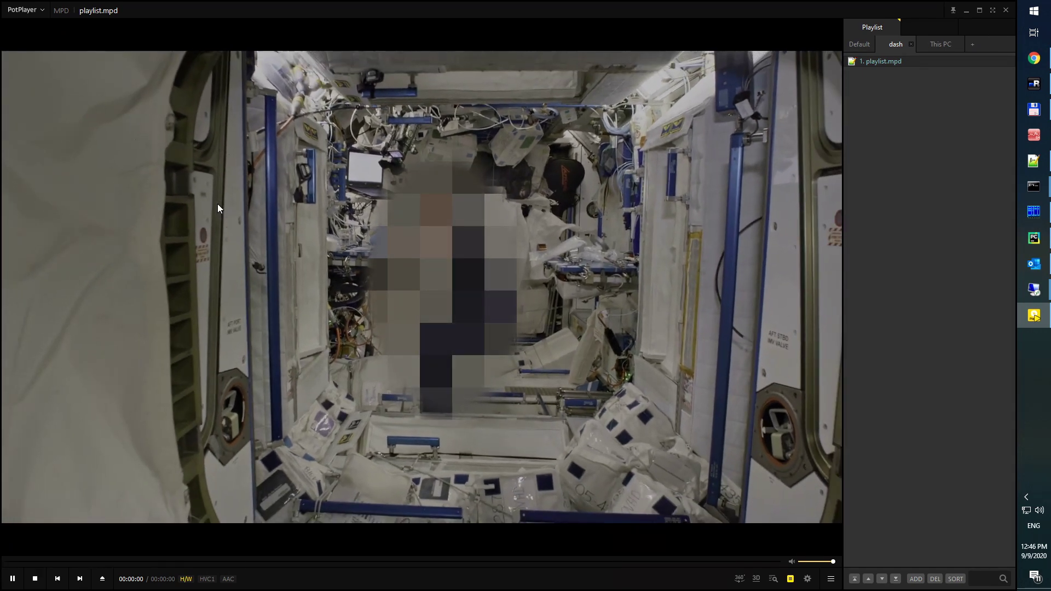
Verify the DASH stream plays as 7680x4320 HEVC at 60 FPS, then stop playback
{"action": "key", "text": "ctrl+F1"}
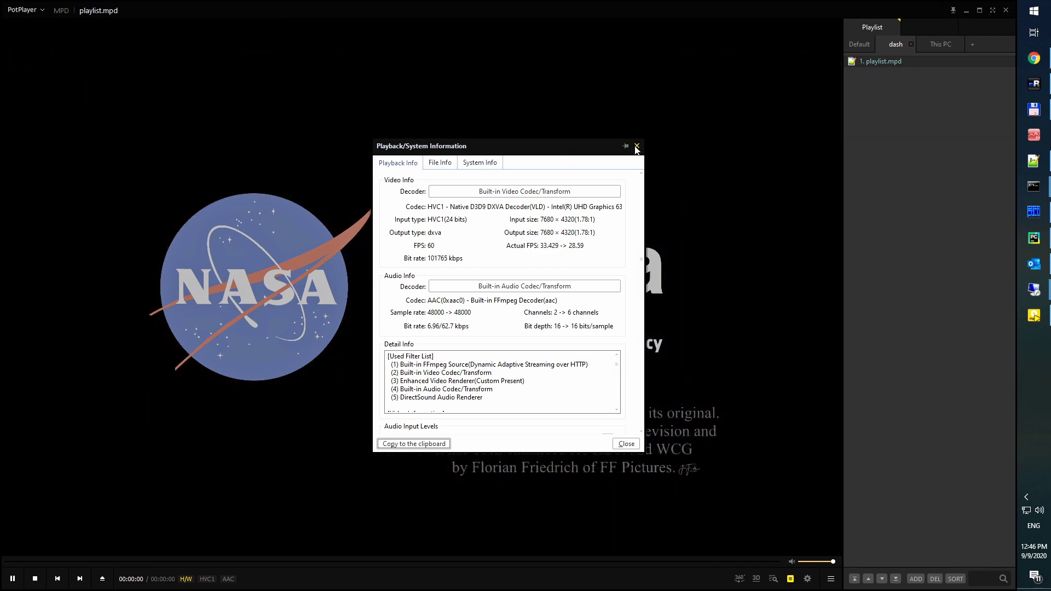
{"action": "left_click", "coordinate": [637, 147]}
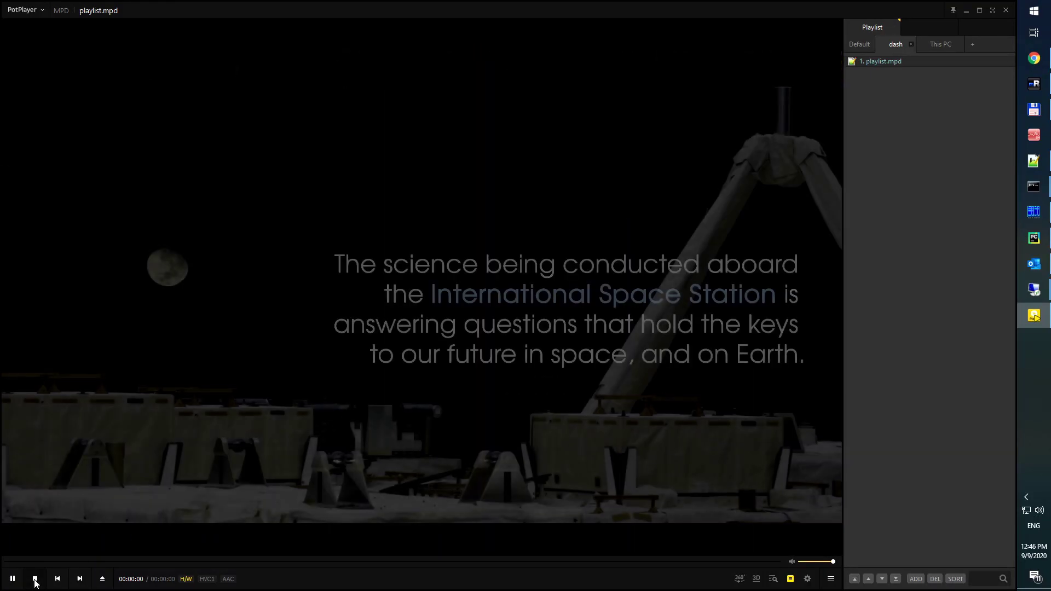
{"action": "left_click", "coordinate": [34, 580]}
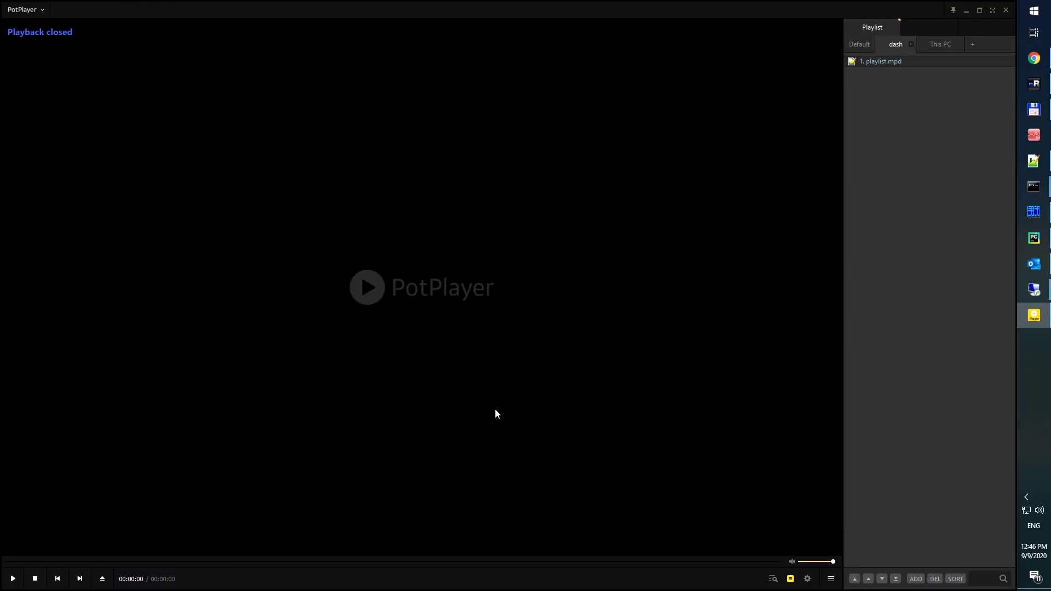
{"action": "mouse_move", "coordinate": [1033, 289]}
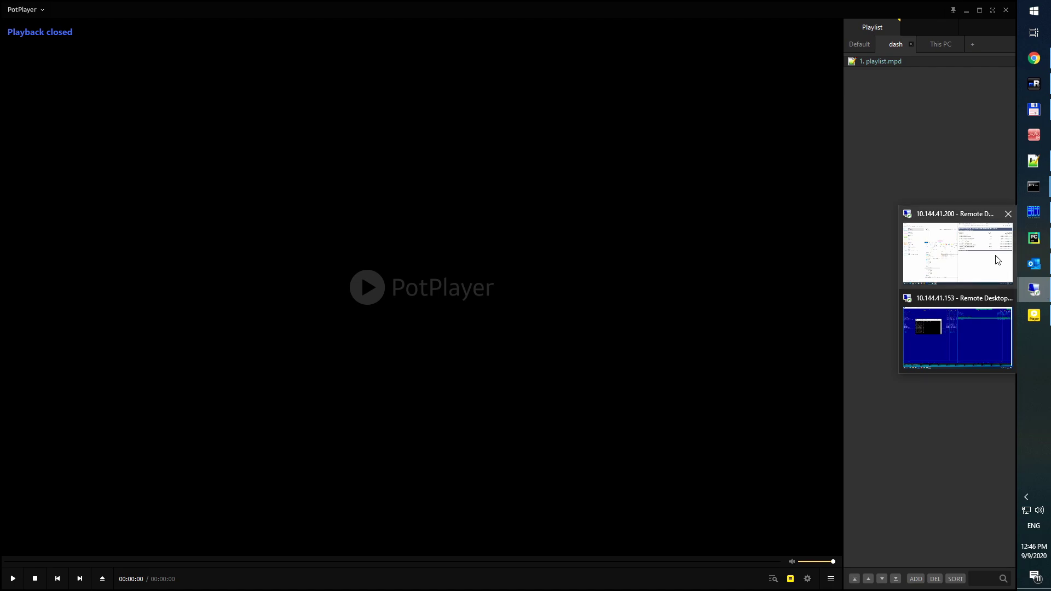
{"action": "left_click", "coordinate": [947, 222]}
Go back to the mcneuencoder listing, open mbrhls/data_1, and copy the playlist.m3u8 link address
{"action": "left_click", "coordinate": [539, 29]}
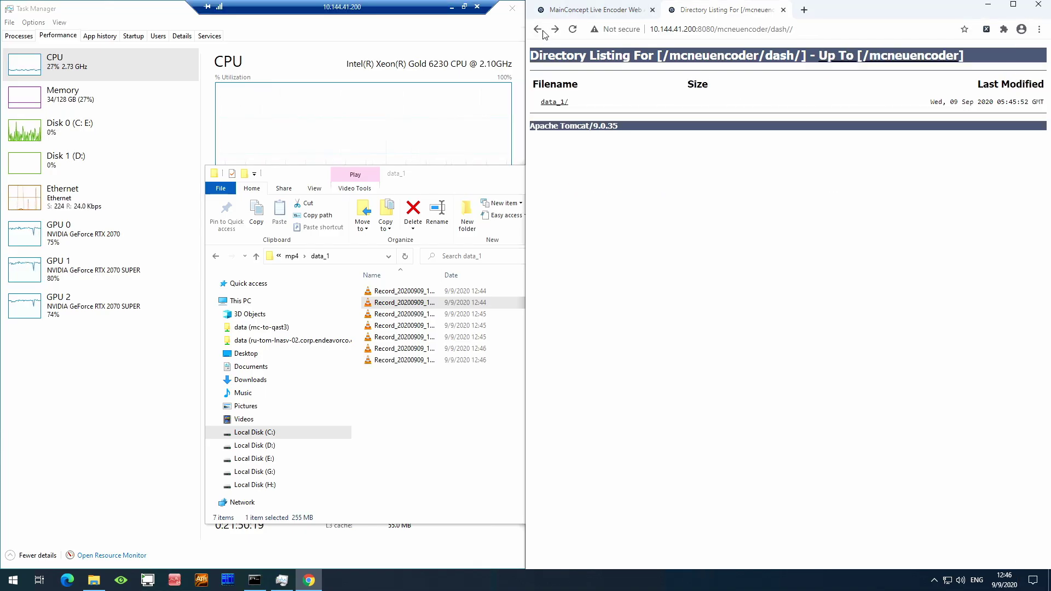
{"action": "left_click", "coordinate": [539, 30]}
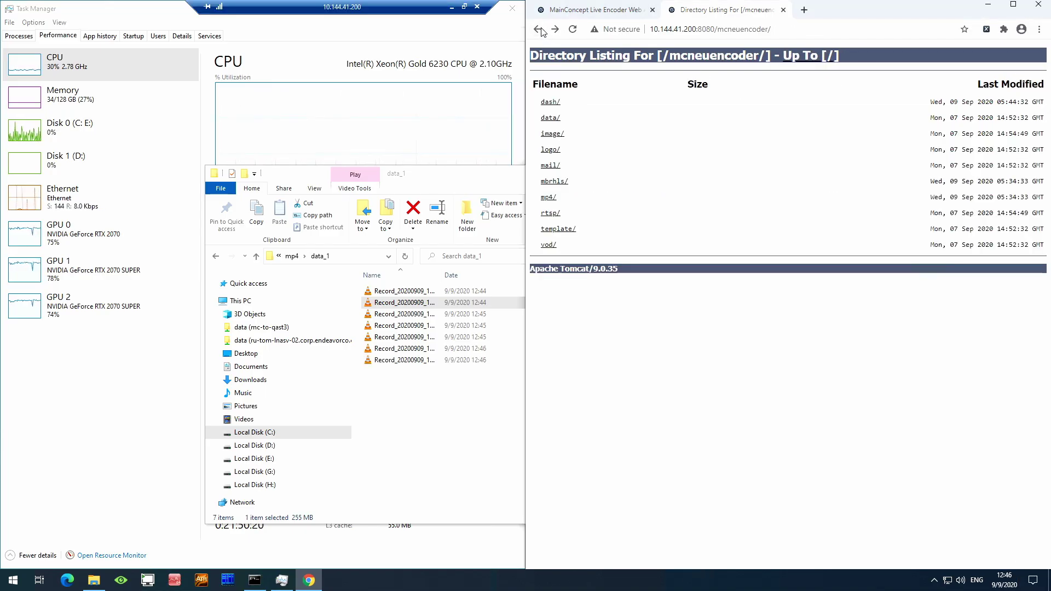
{"action": "left_click", "coordinate": [563, 186]}
{"action": "left_click", "coordinate": [554, 103]}
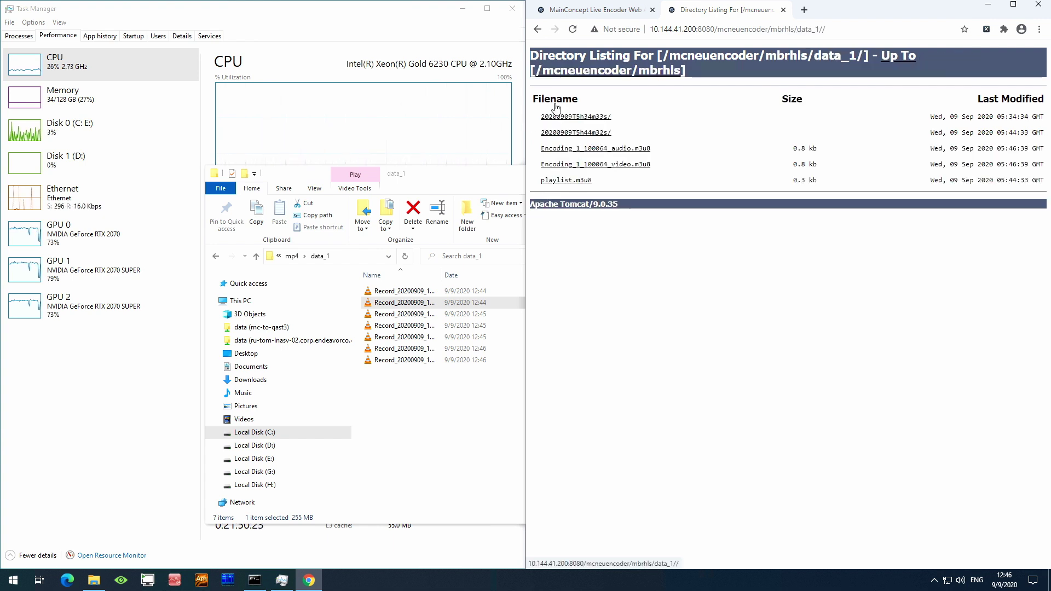
{"action": "right_click", "coordinate": [581, 181]}
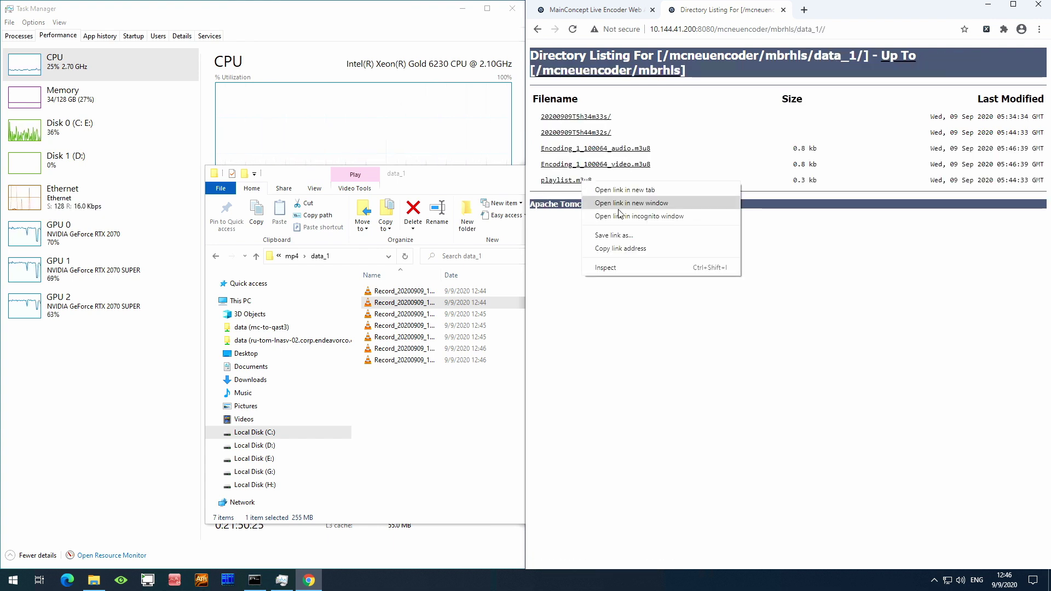
{"action": "left_click", "coordinate": [621, 249]}
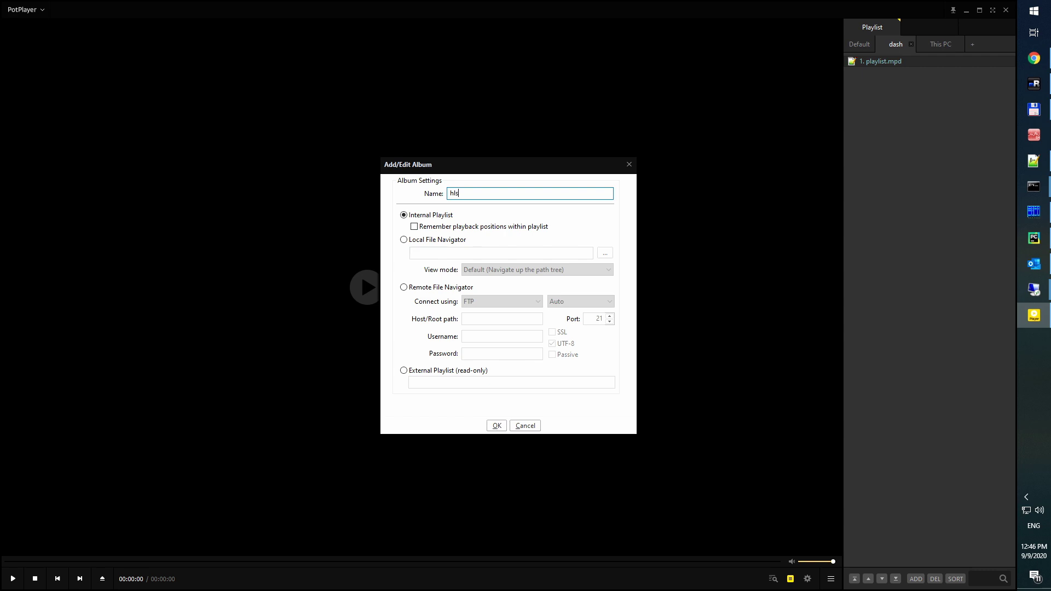
Make 'hls' an external playlist, confirm 7680x4320 HEVC 60 FPS playback details, then stop
{"action": "left_click", "coordinate": [445, 382]}
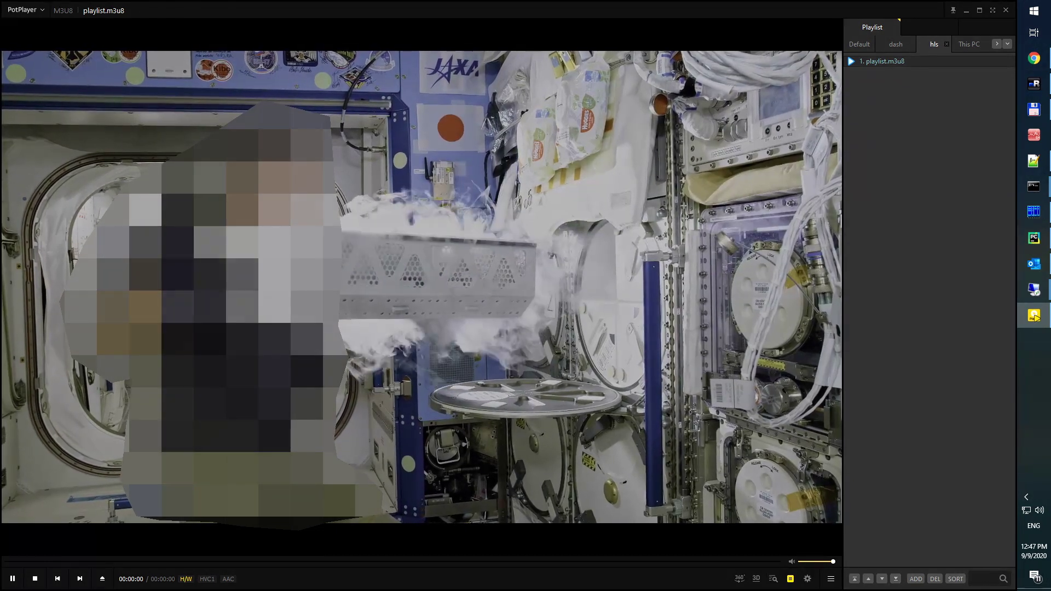
{"action": "key", "text": "ctrl+F1"}
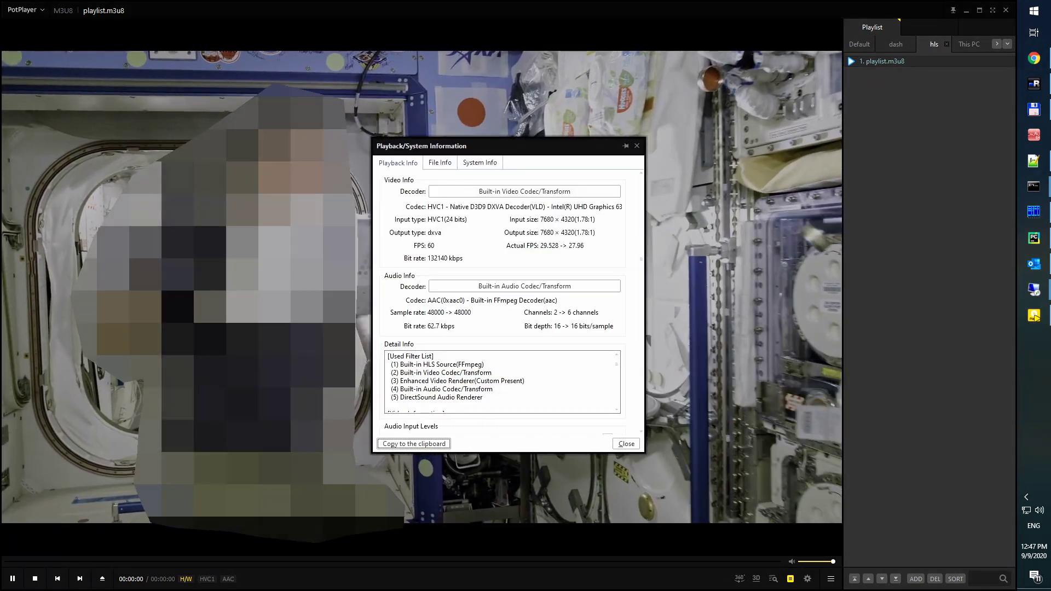
{"action": "left_click_drag", "start_coordinate": [525, 155], "coordinate": [689, 158]}
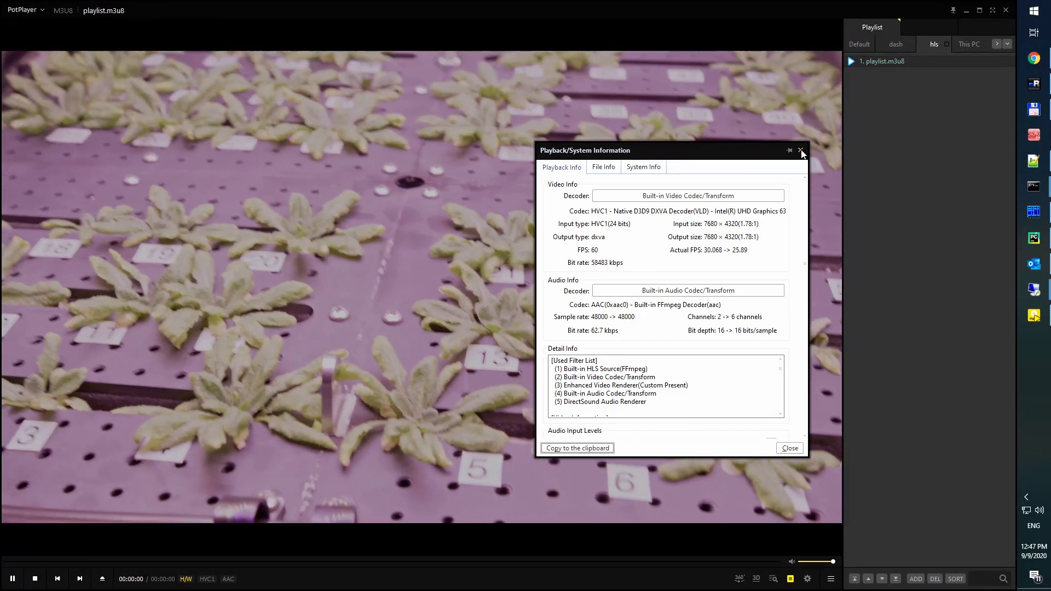
{"action": "left_click", "coordinate": [800, 150]}
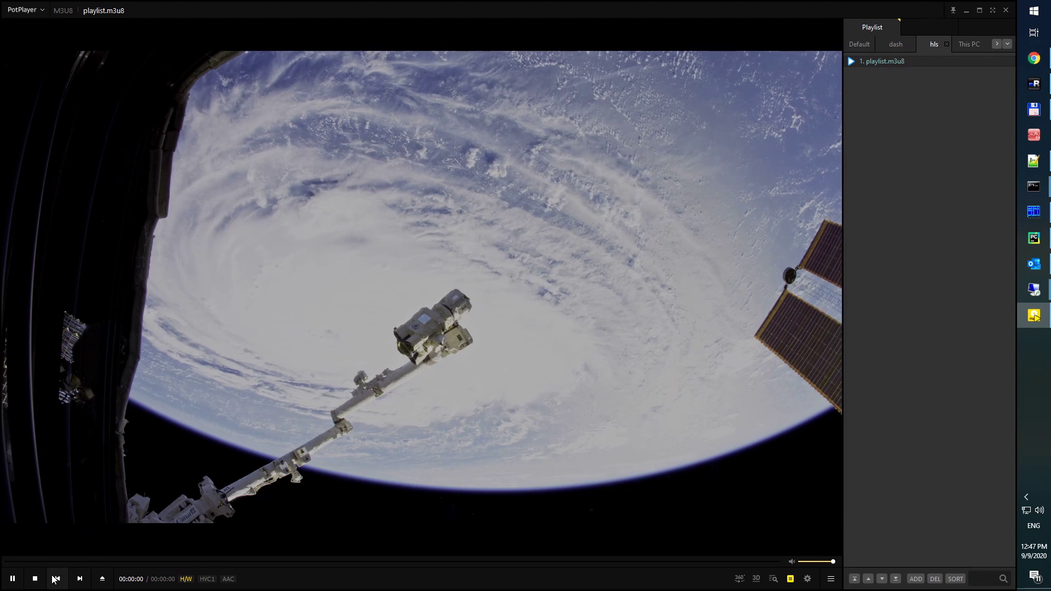
{"action": "left_click", "coordinate": [34, 578]}
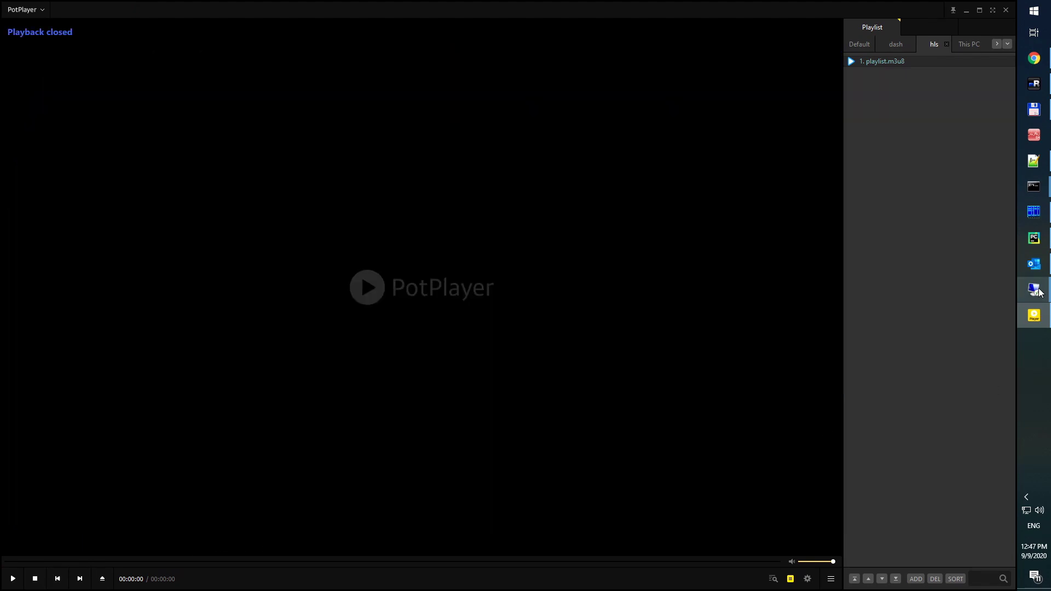
Stop Job1's MP4, HLS and DASH outputs with Stop Selected (3) in Live Encoder's OUTPUTS
{"action": "mouse_move", "coordinate": [1039, 291]}
{"action": "left_click", "coordinate": [958, 253]}
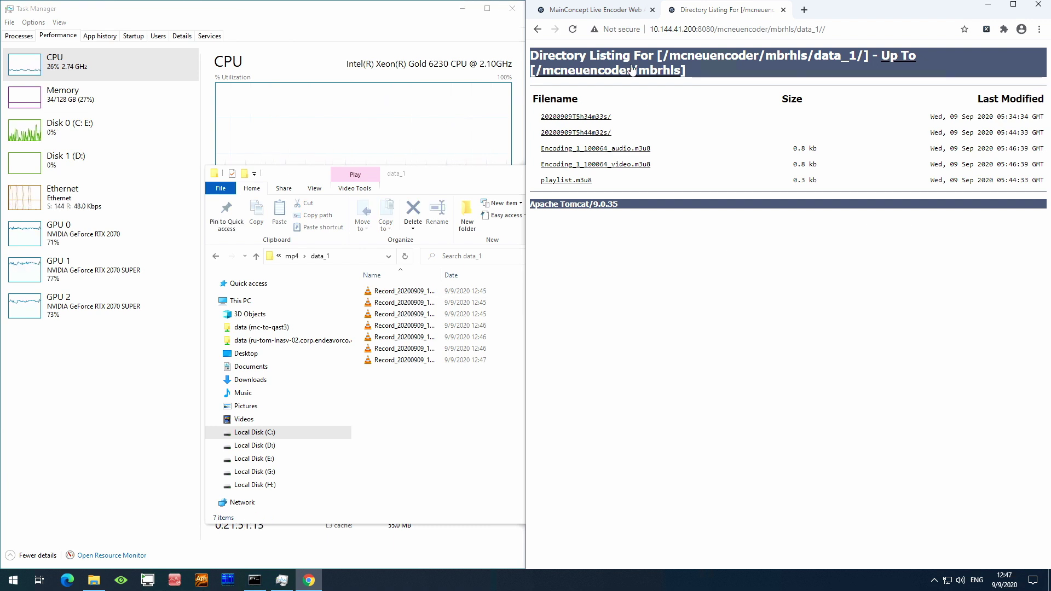
{"action": "left_click", "coordinate": [601, 11]}
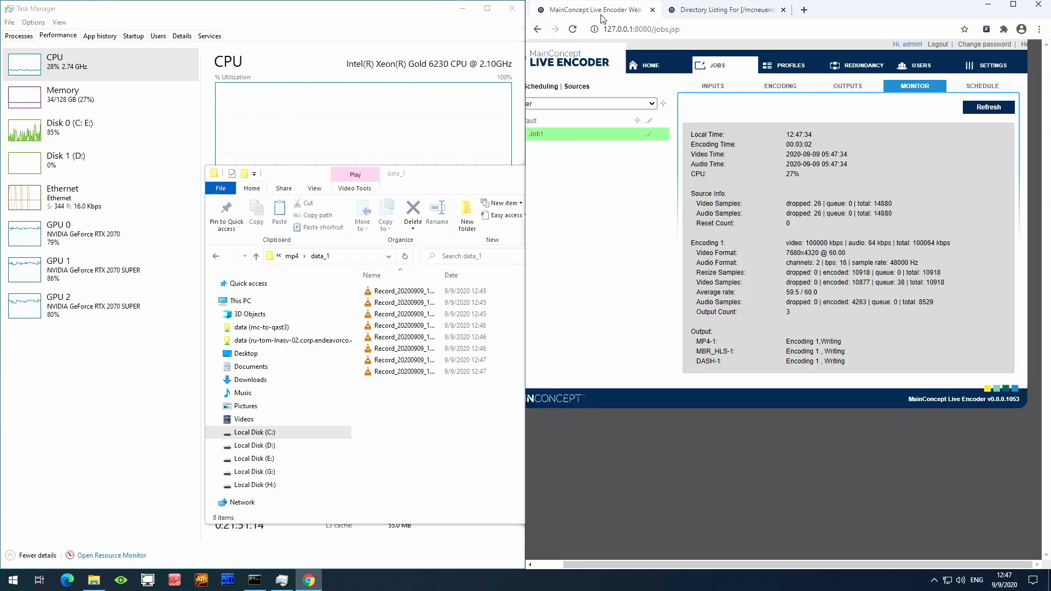
{"action": "left_click", "coordinate": [859, 87]}
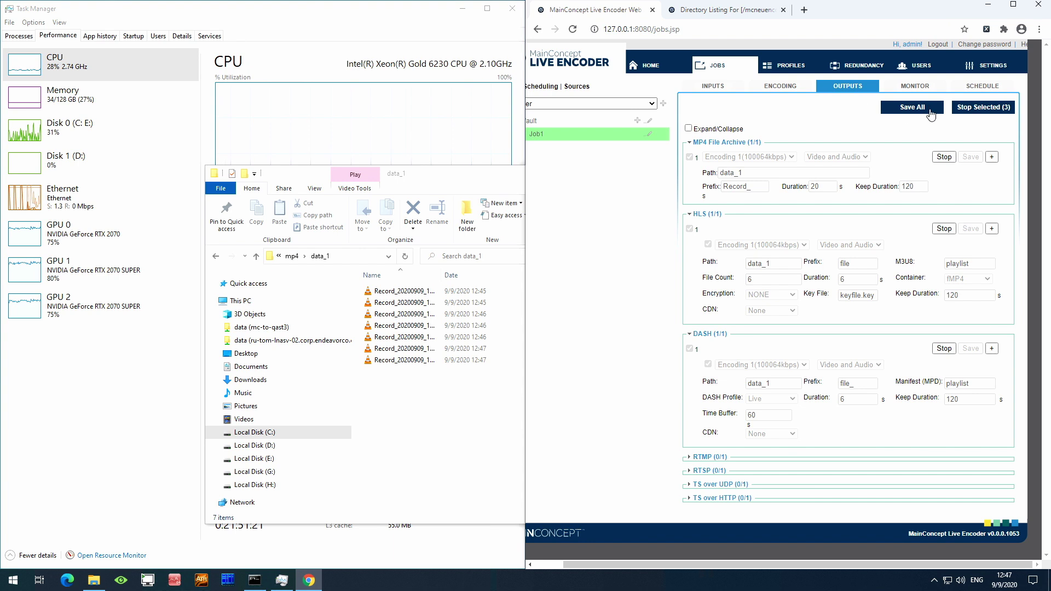
{"action": "left_click", "coordinate": [981, 115]}
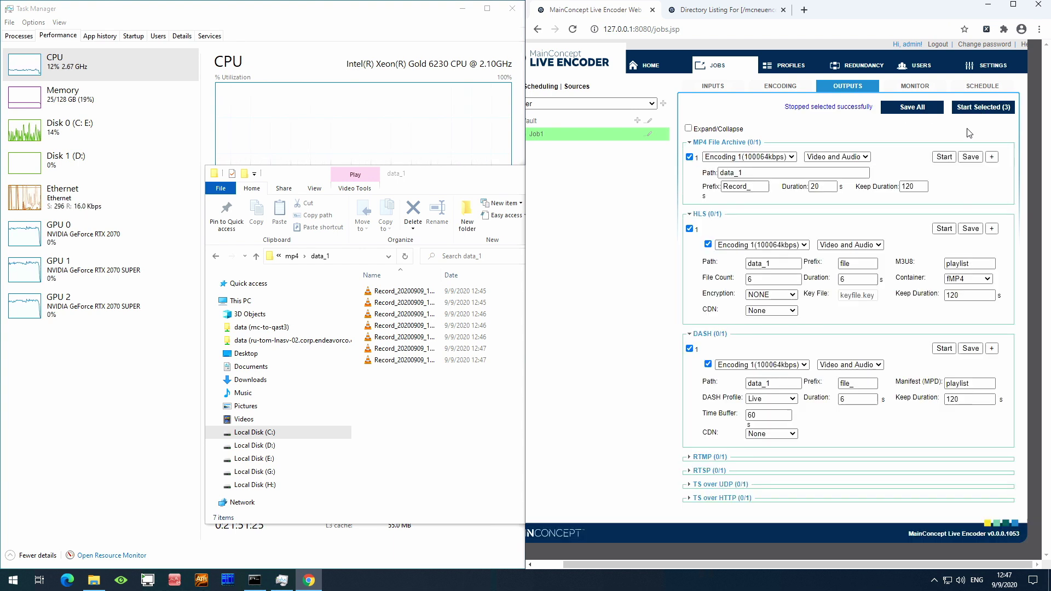
{"action": "right_click", "coordinate": [405, 327]}
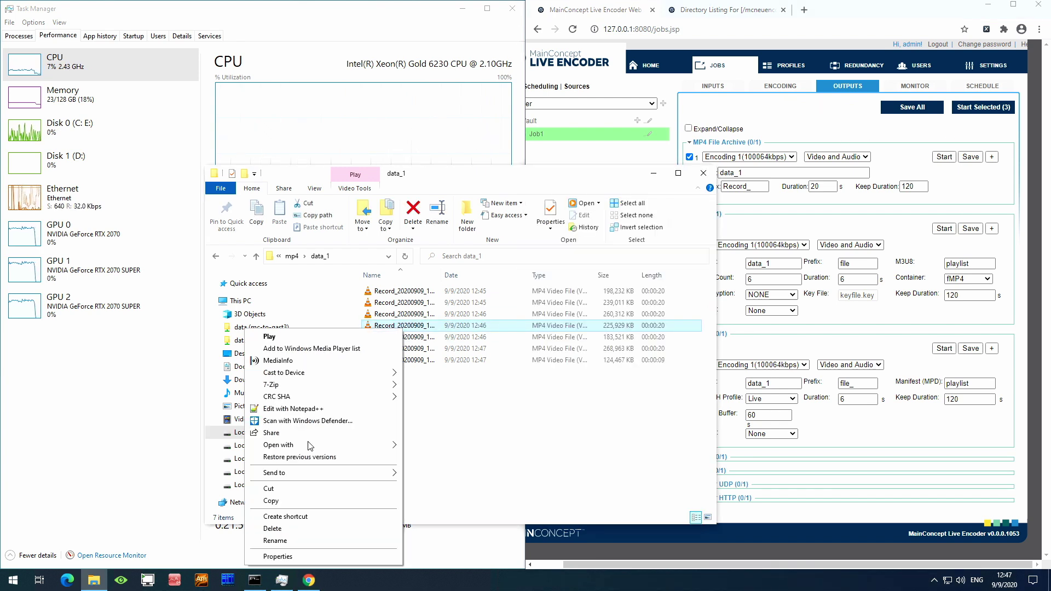
Open the fourth Record MP4 file from data_1 with MPC-HC
{"action": "mouse_move", "coordinate": [366, 446]}
{"action": "left_click", "coordinate": [429, 446]}
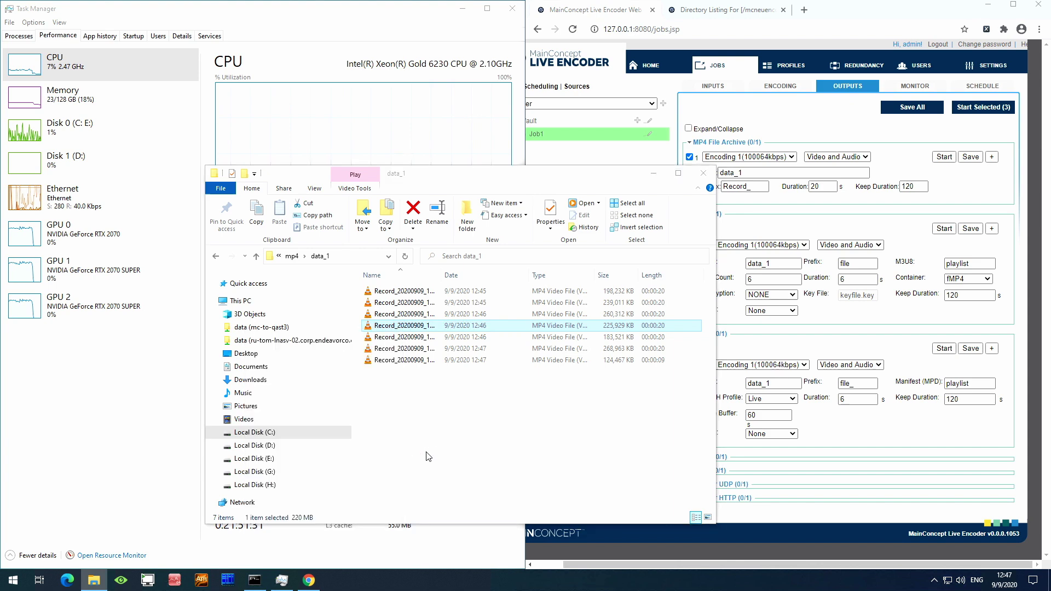